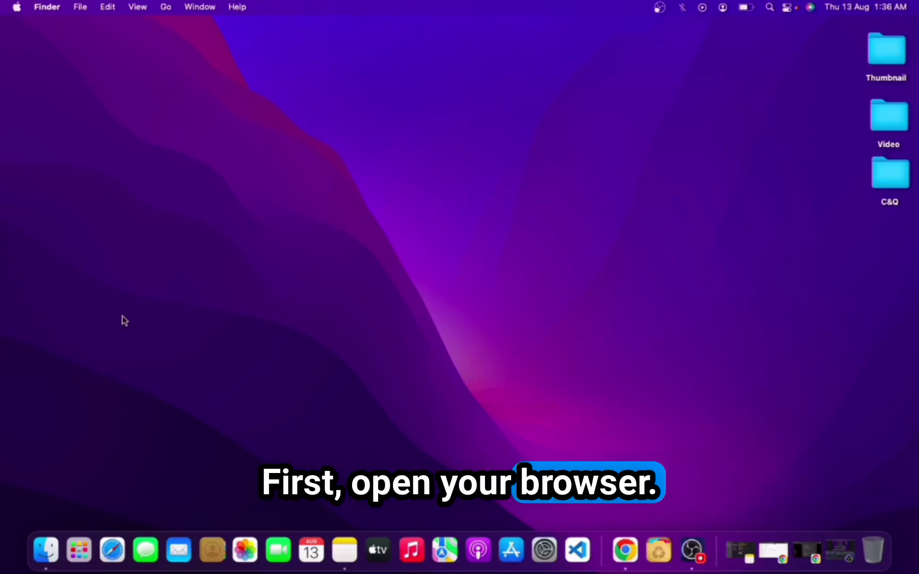
- Switch to Safari and search the web for "linearmouse for mac"
click(118, 546)
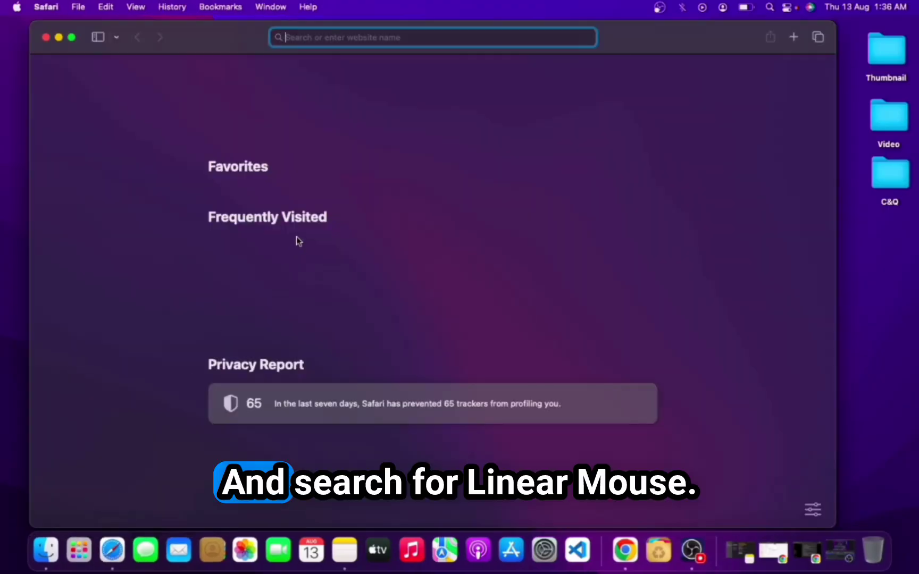
text(linea)
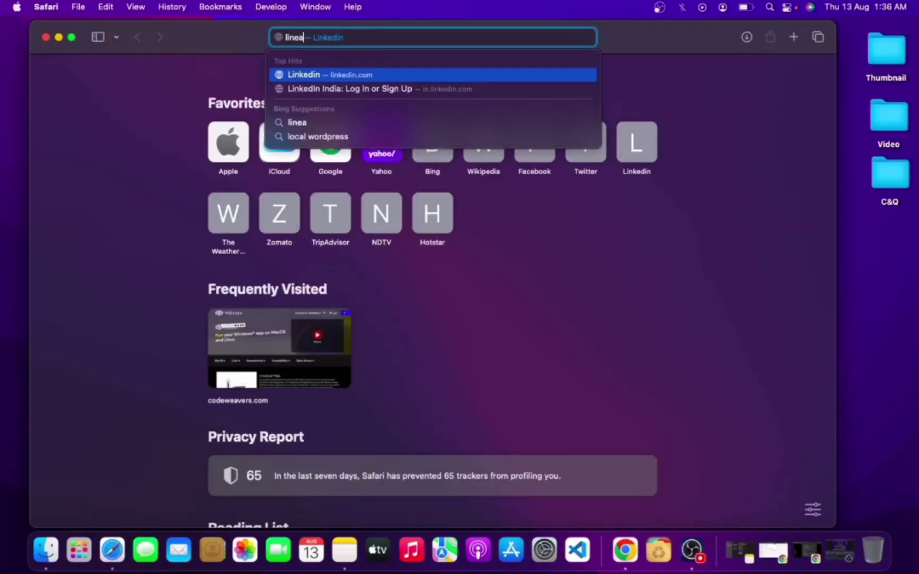
text(rmouse f)
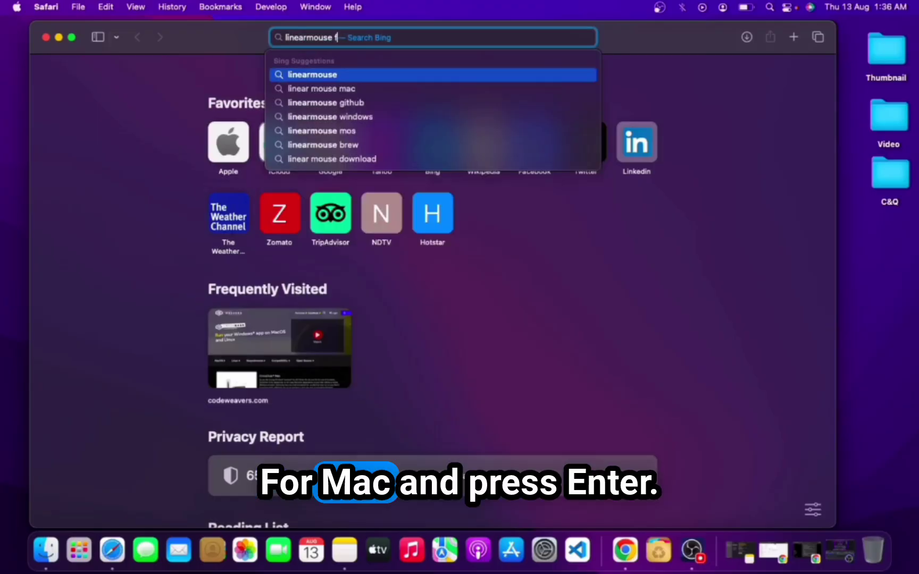
text(or mac)
key(Return)
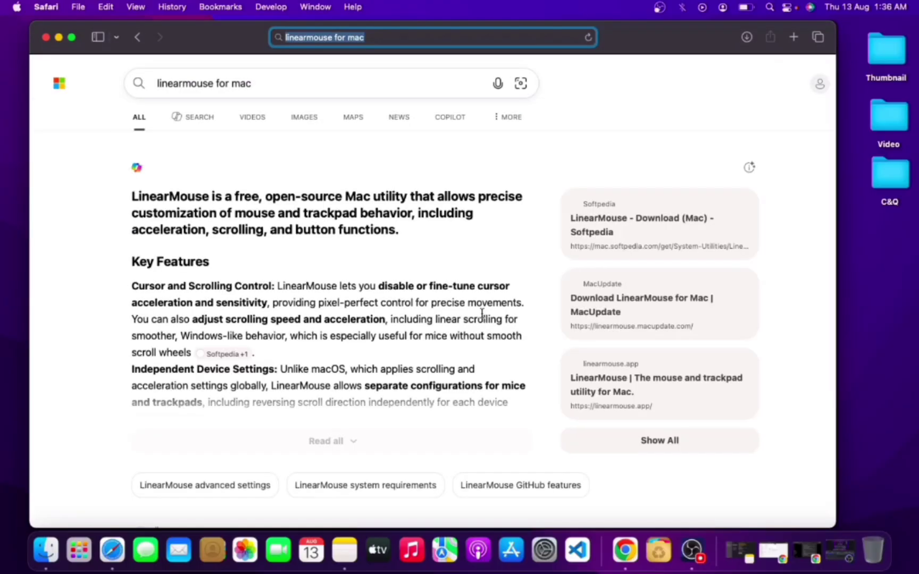
- Open the official linearmouse.app website from the search results
scroll(482, 313, down, 5)
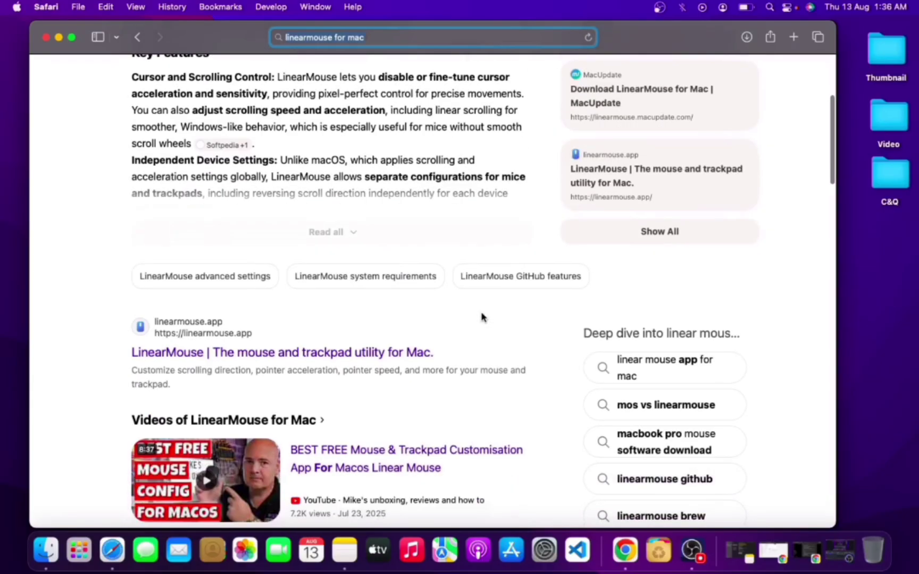
scroll(478, 315, down, 2)
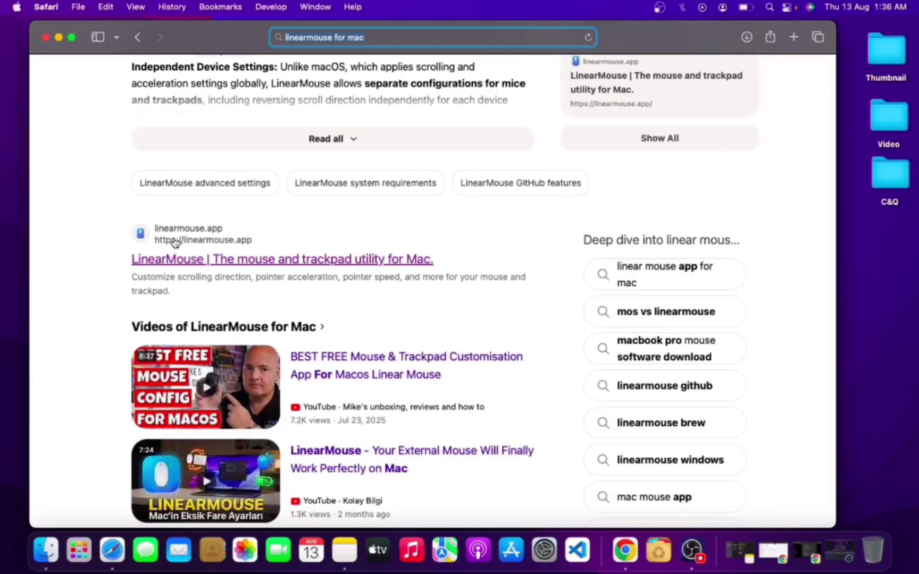
click(186, 260)
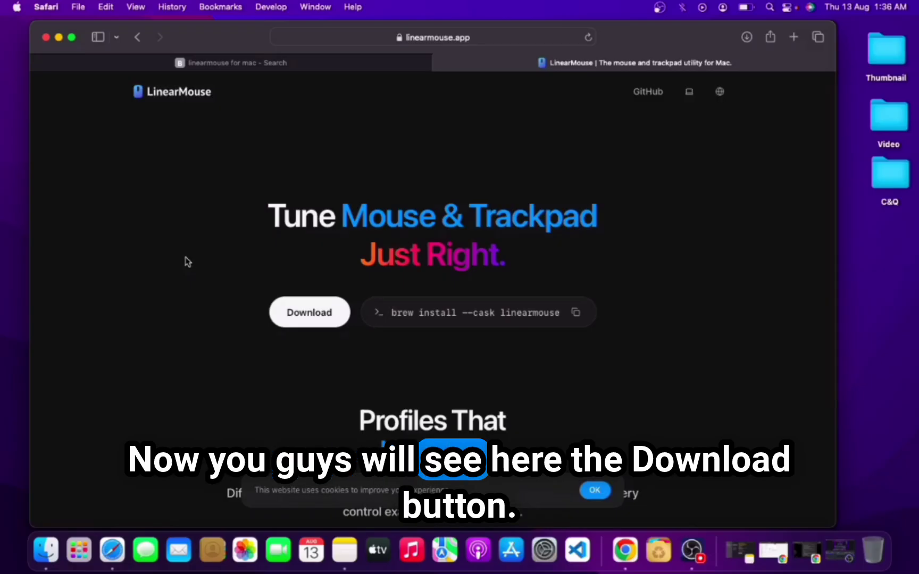
- Download LinearMouse from its website and allow downloads from linearmouse.app
scroll(351, 287, down, 5)
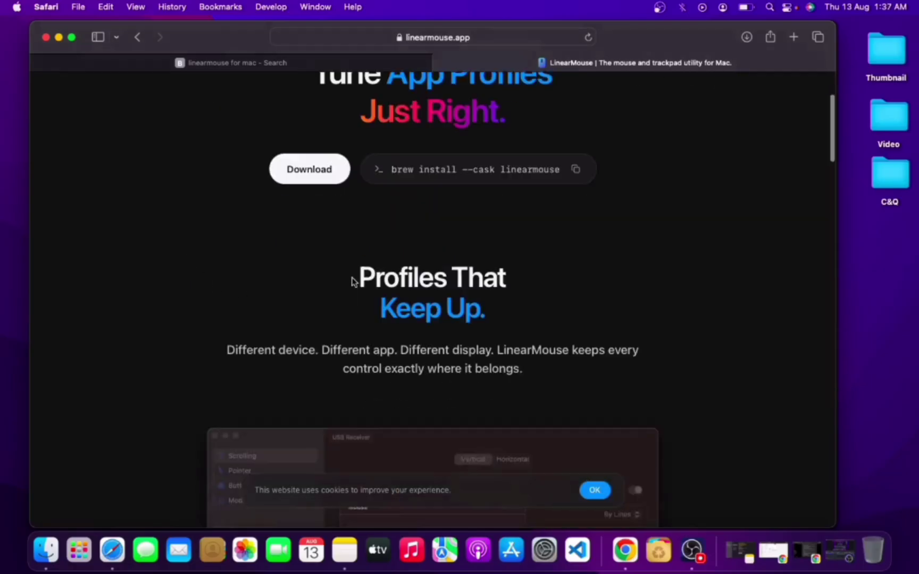
scroll(352, 282, up, 2)
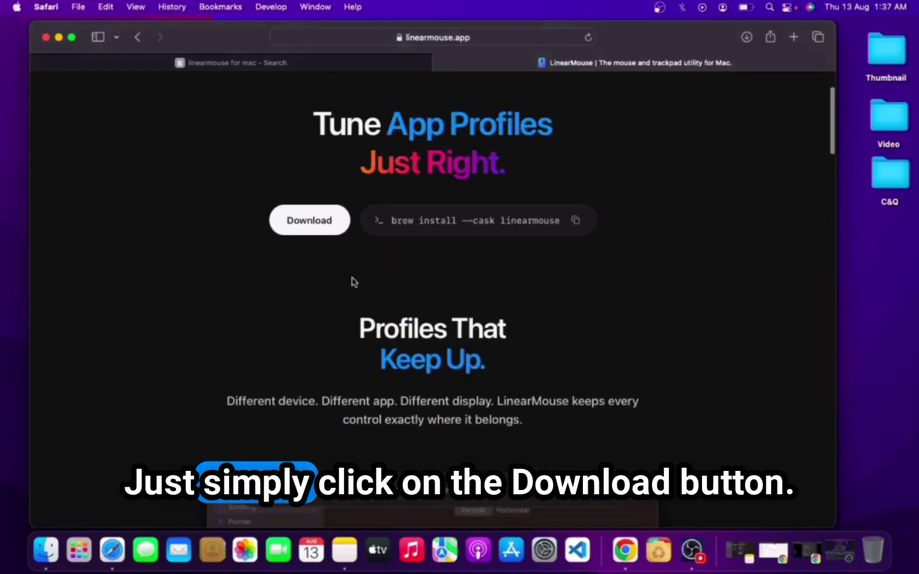
click(315, 229)
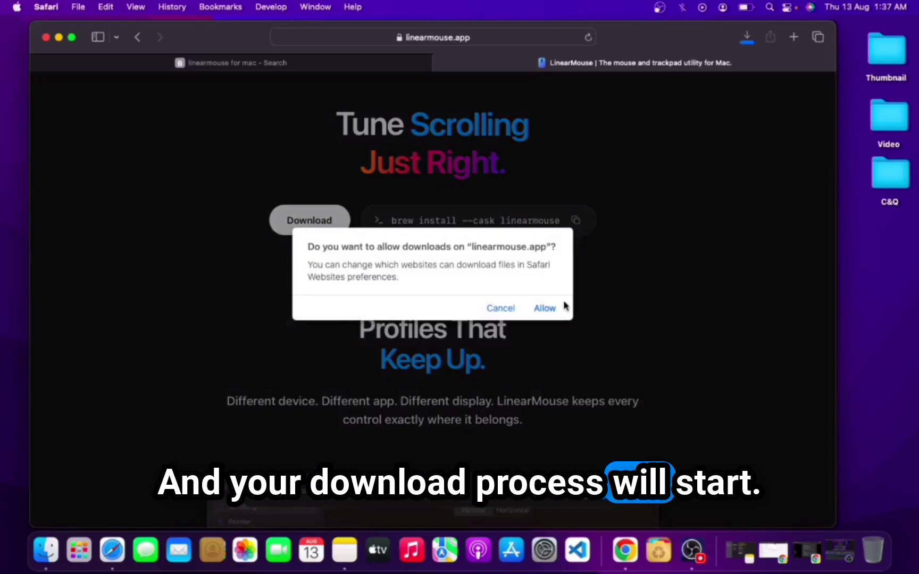
click(553, 308)
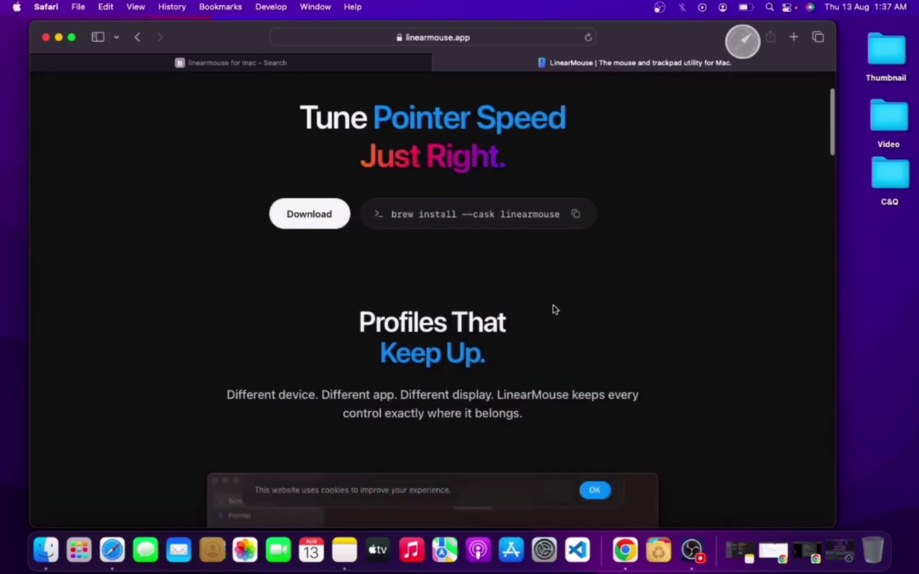
- Examine the website's previews of the app interface, including the profiles, scrolling and pointer control sections
scroll(554, 309, down, 10)
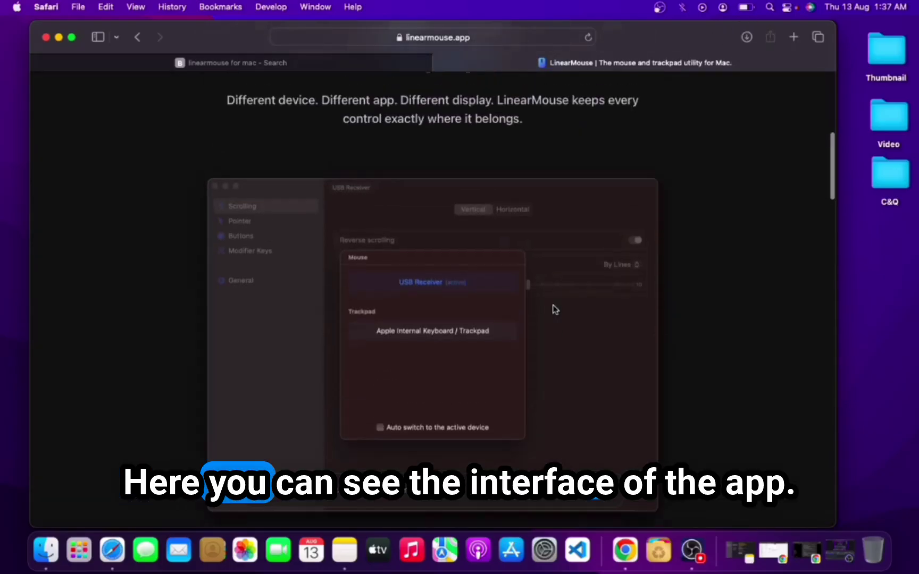
scroll(555, 309, down, 10)
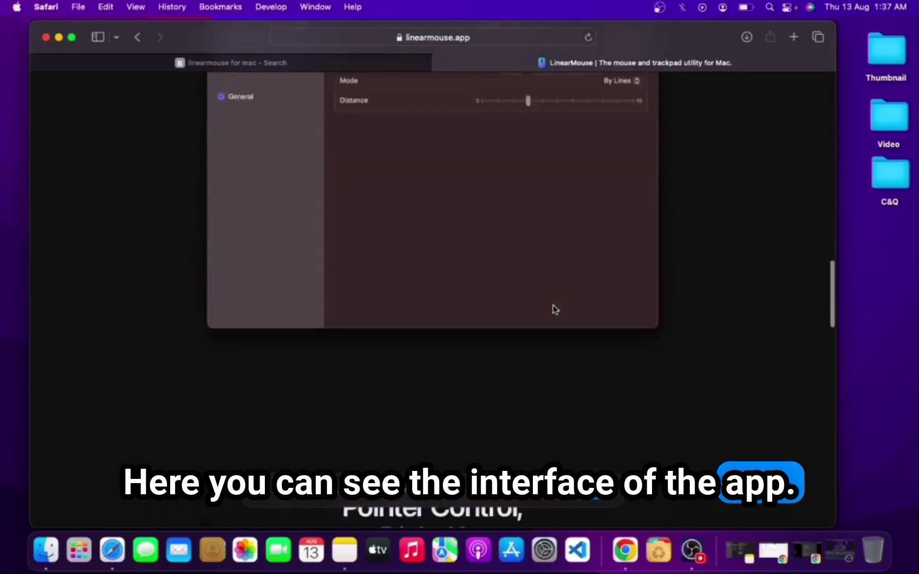
scroll(555, 310, down, 15)
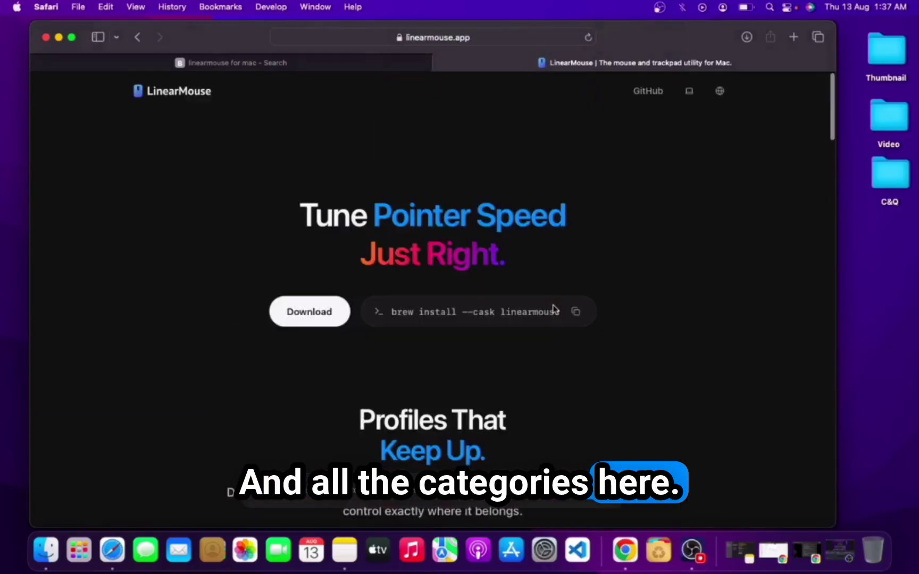
scroll(554, 309, down, 10)
scroll(555, 309, up, 5)
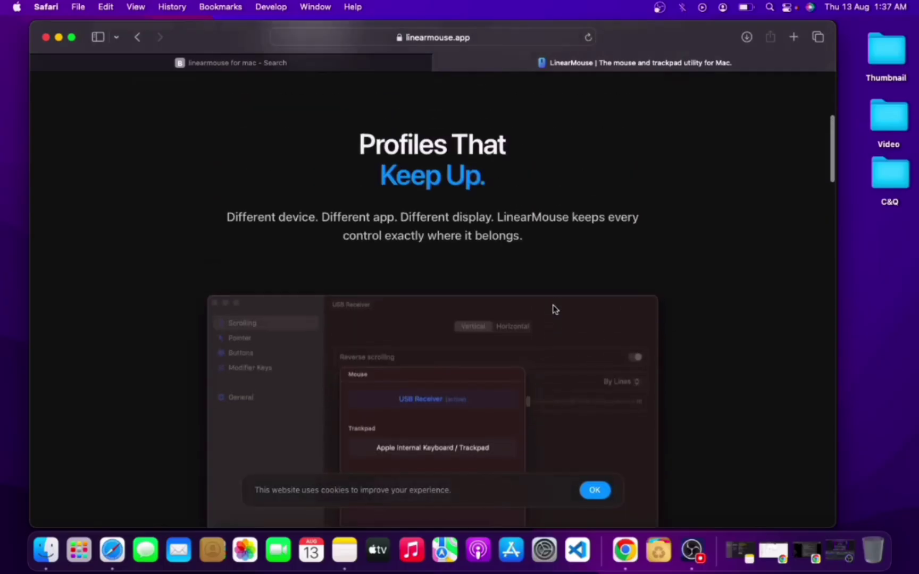
scroll(506, 231, down, 5)
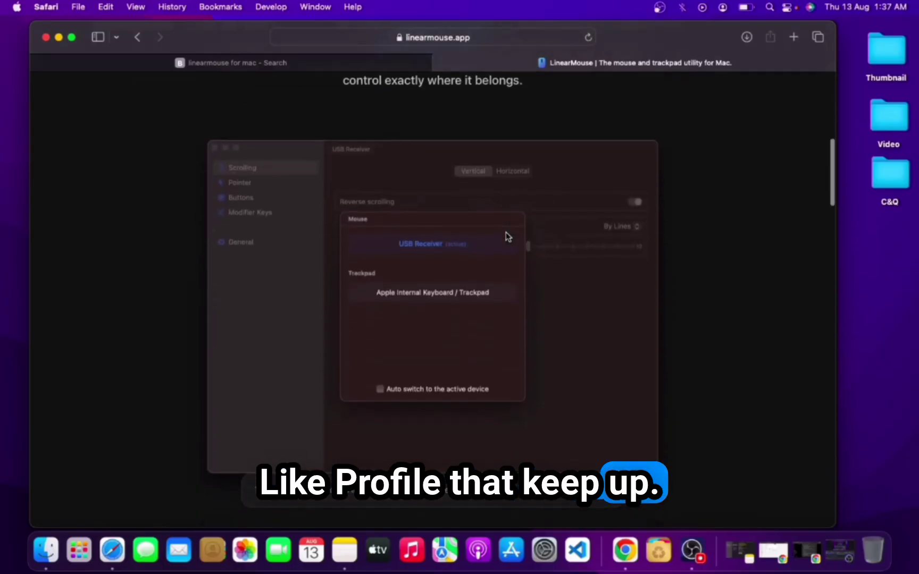
scroll(539, 273, down, 15)
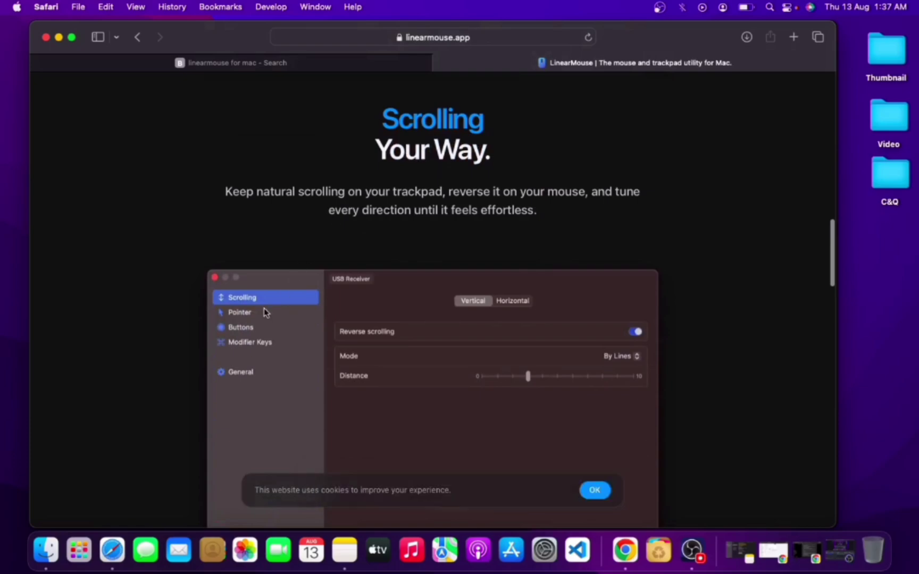
scroll(396, 298, down, 10)
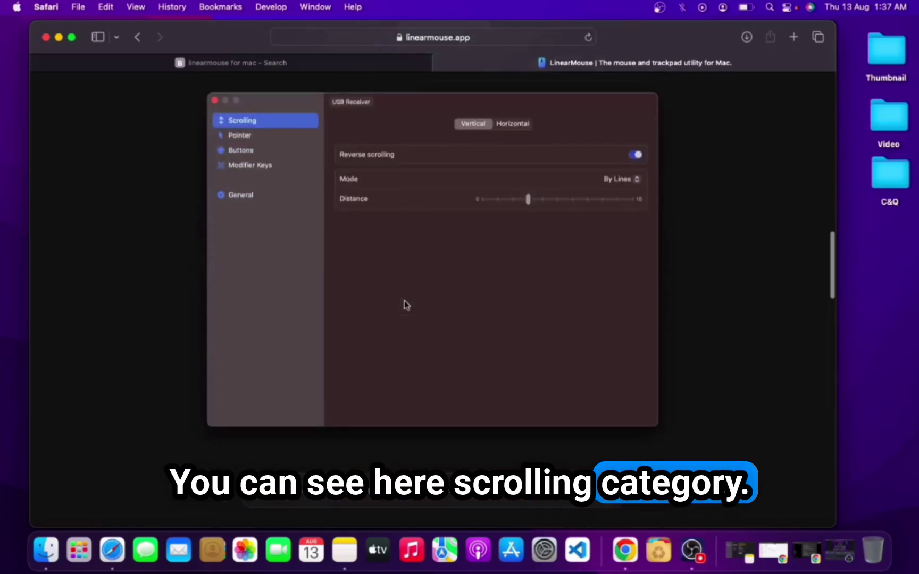
scroll(283, 290, down, 10)
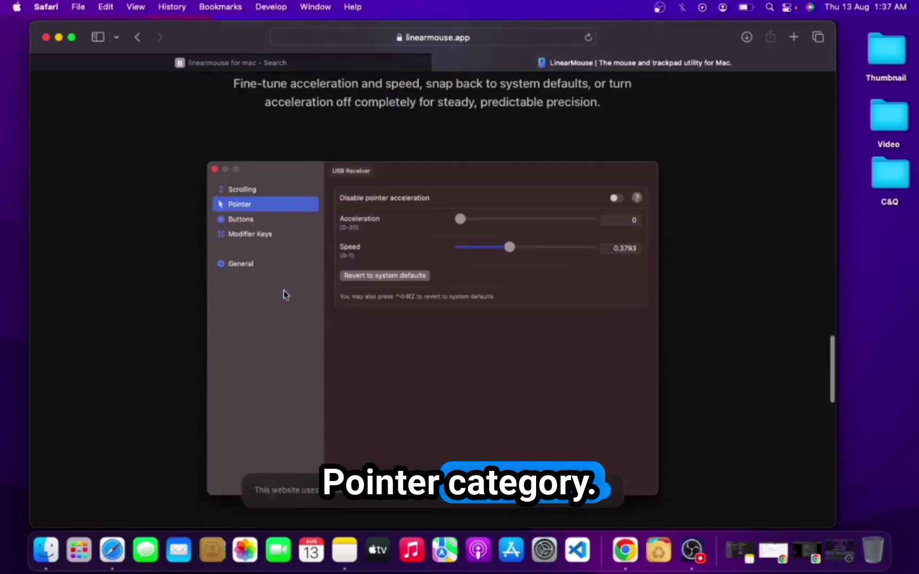
scroll(284, 290, down, 10)
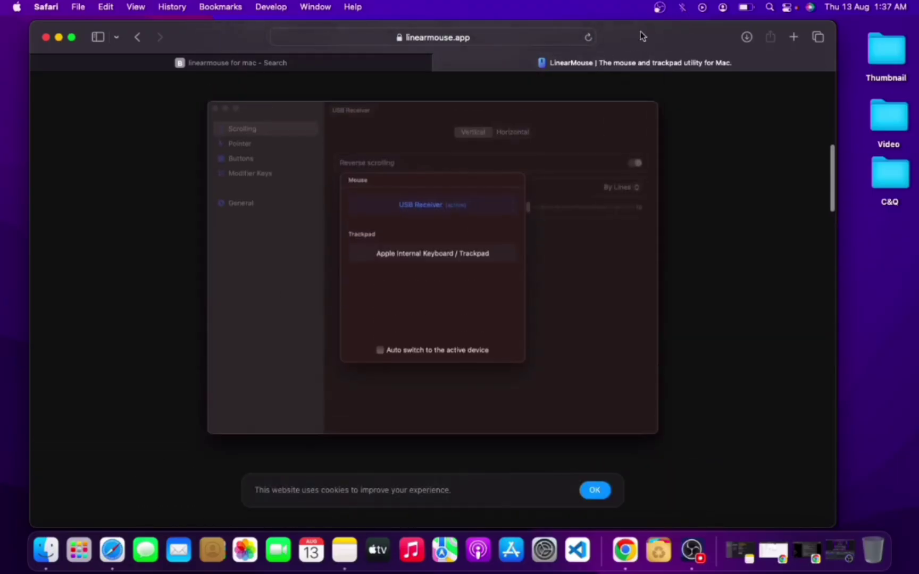
- Put the downloaded LinearMouse.dmg in a free spot on the desktop and close the browser window
drag(643, 36, 580, 36)
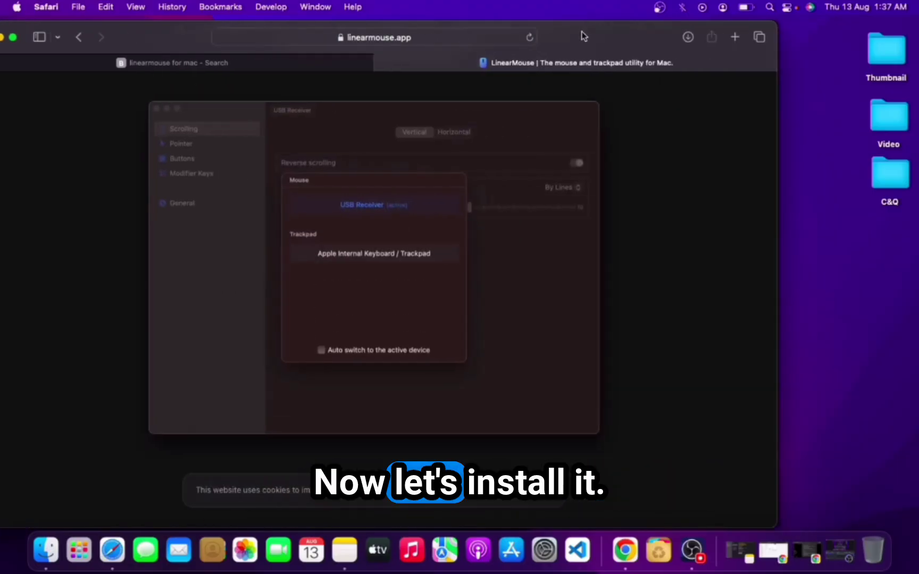
click(687, 37)
drag(631, 101, 899, 282)
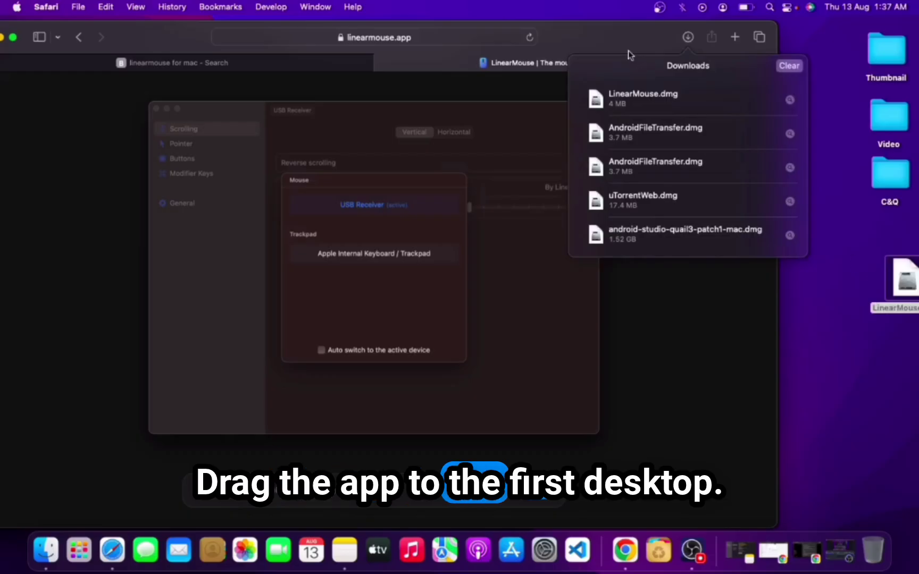
drag(109, 28, 189, 29)
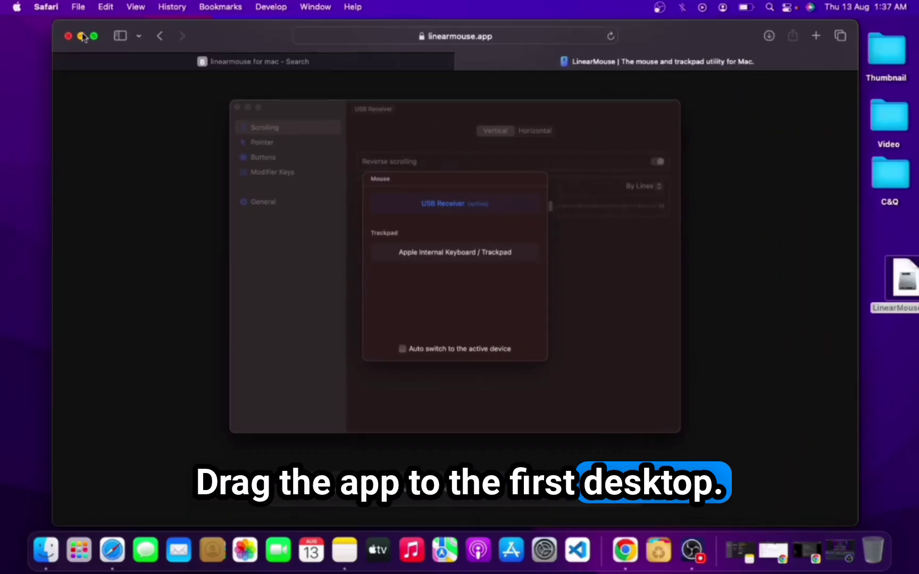
click(68, 36)
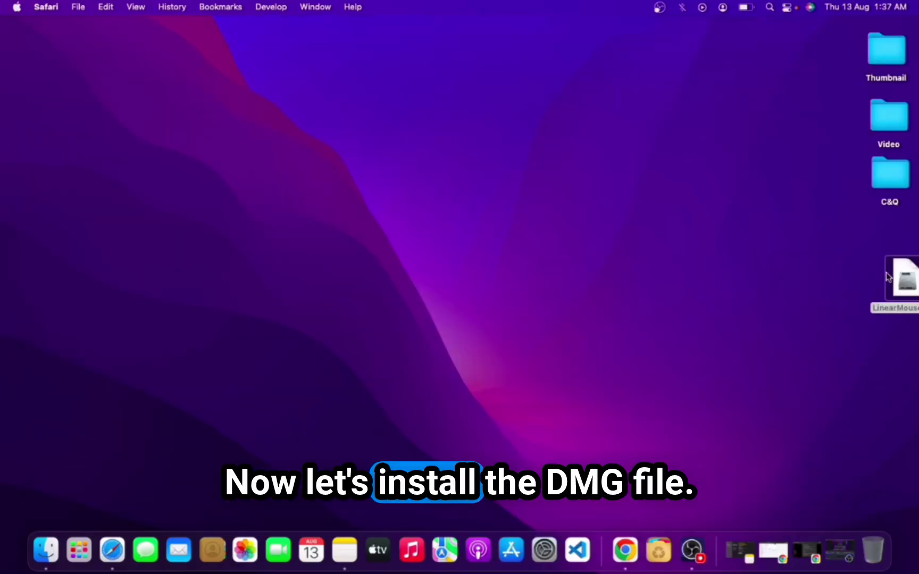
drag(898, 281, 792, 84)
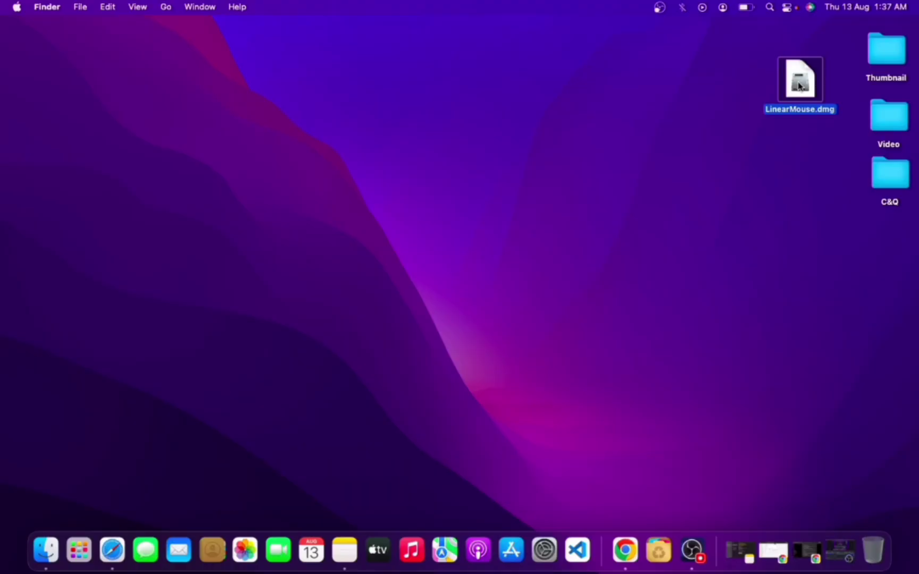
- Open LinearMouse.dmg, install LinearMouse into the Applications folder, and close the disk image window
double_click(799, 86)
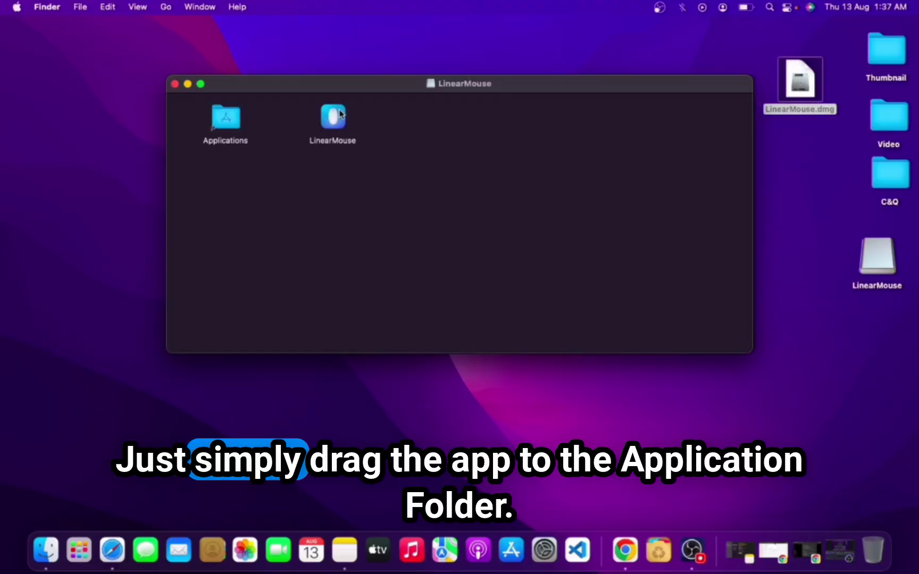
drag(331, 118, 227, 122)
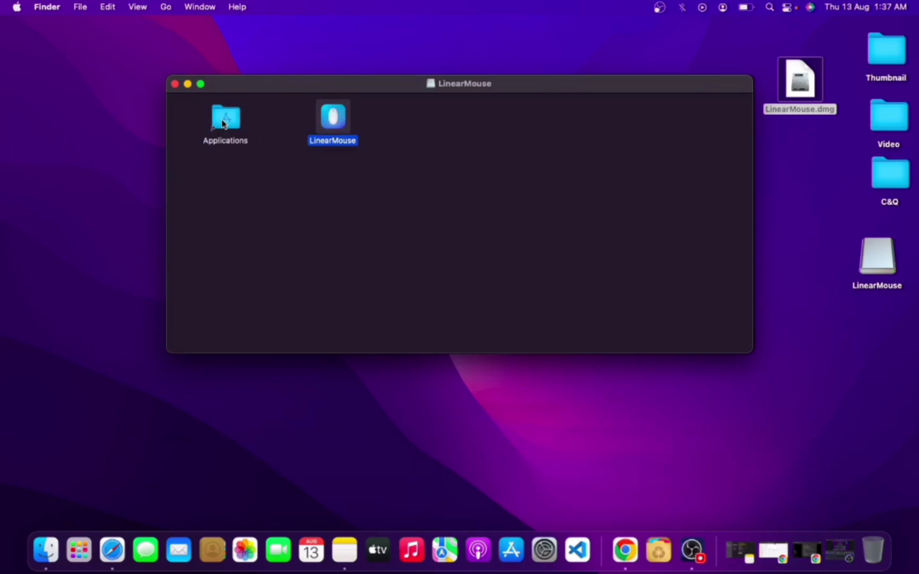
click(174, 84)
- Launch LinearMouse from the installed apps, approve opening the downloaded app, and make its window full screen
key(F4)
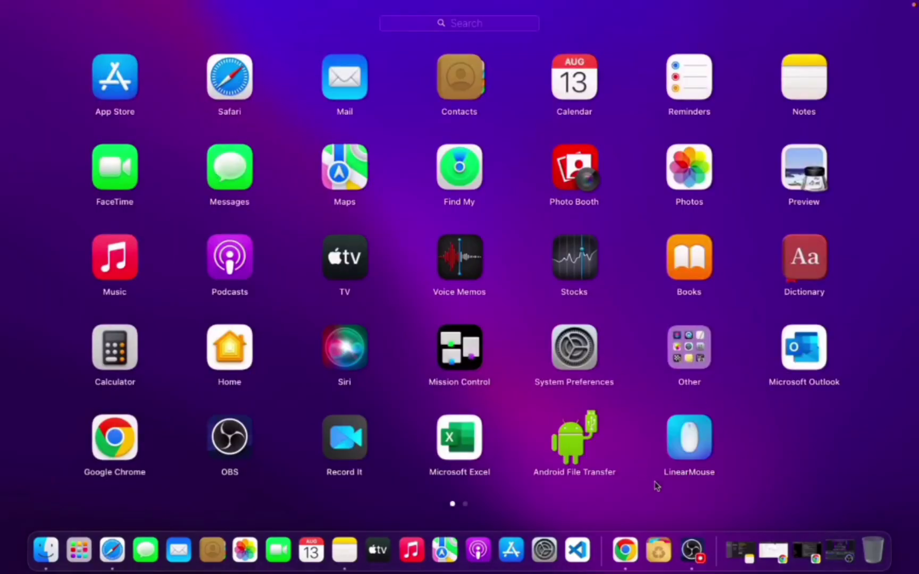
click(691, 437)
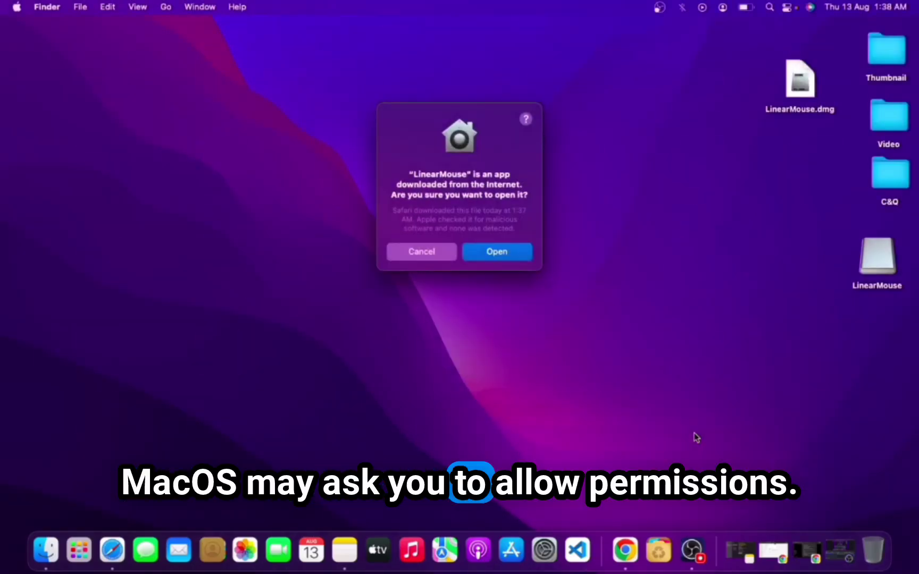
click(521, 254)
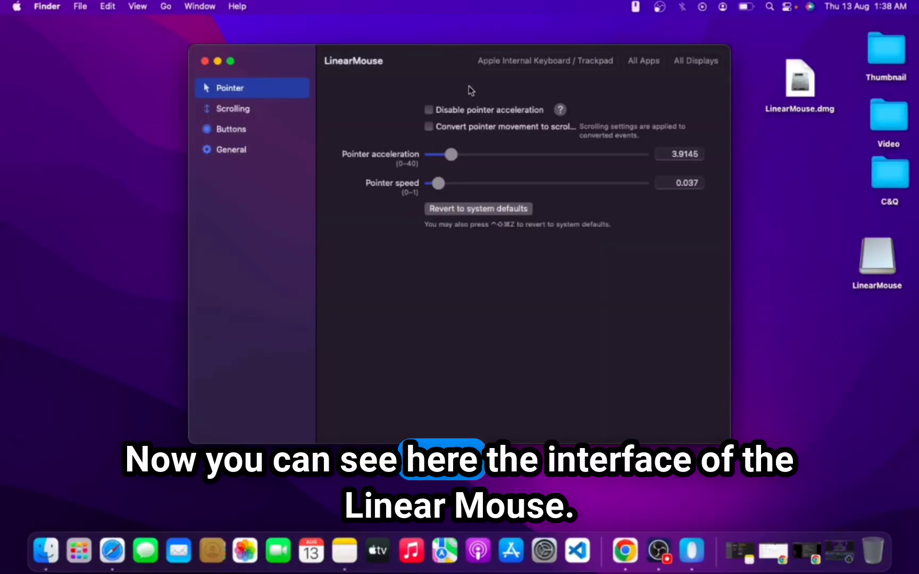
click(230, 62)
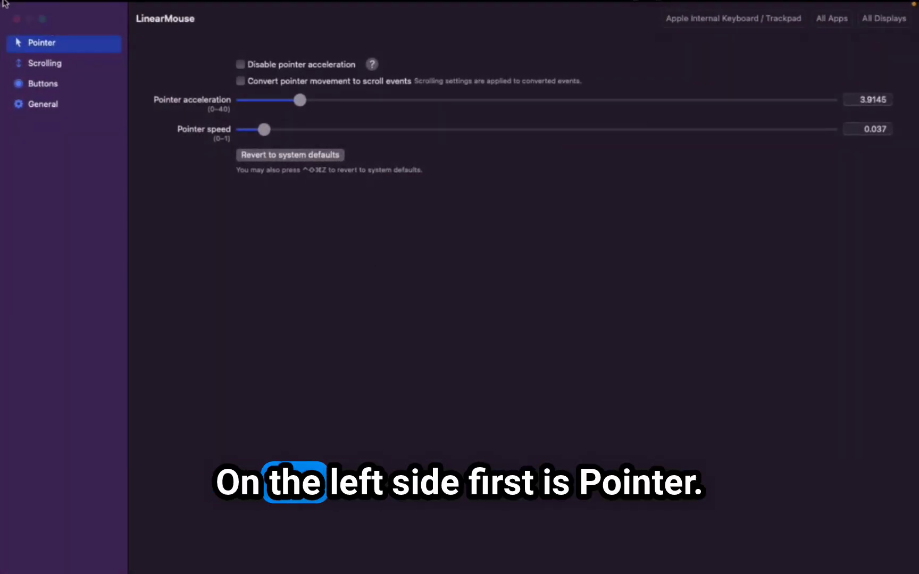
- Try pointer acceleration values up to 28.9857 for the built-in trackpad and set the acceleration to about 3.09
mouse_move(47, 43)
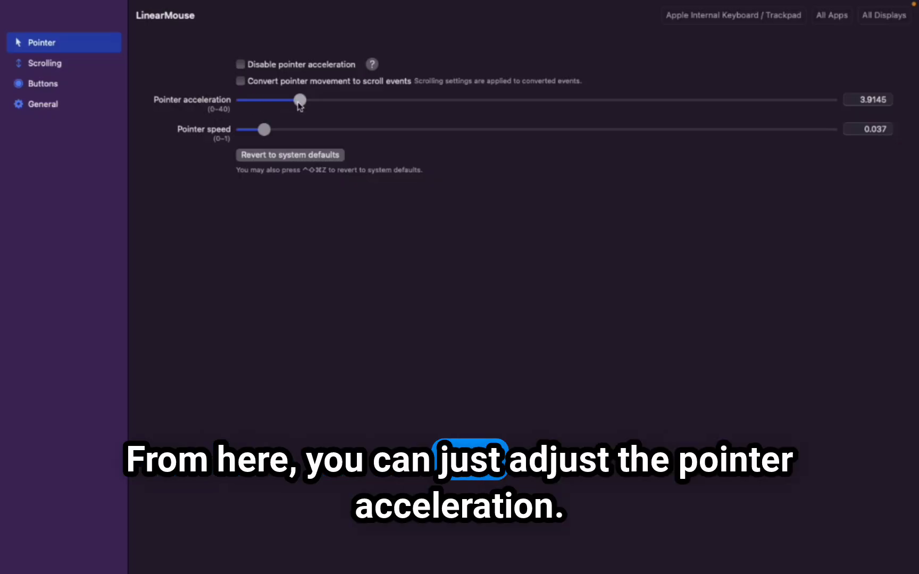
drag(298, 105, 361, 110)
drag(452, 107, 559, 111)
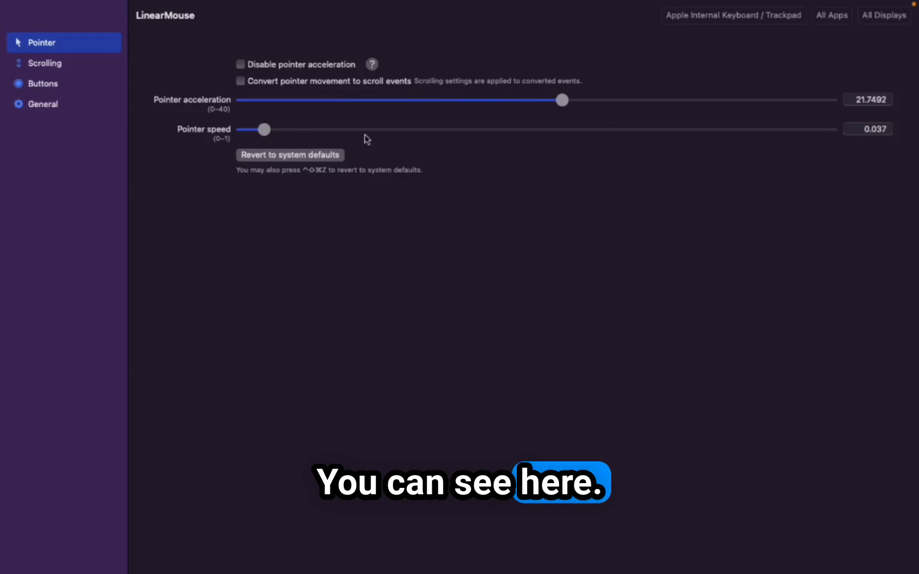
click(562, 100)
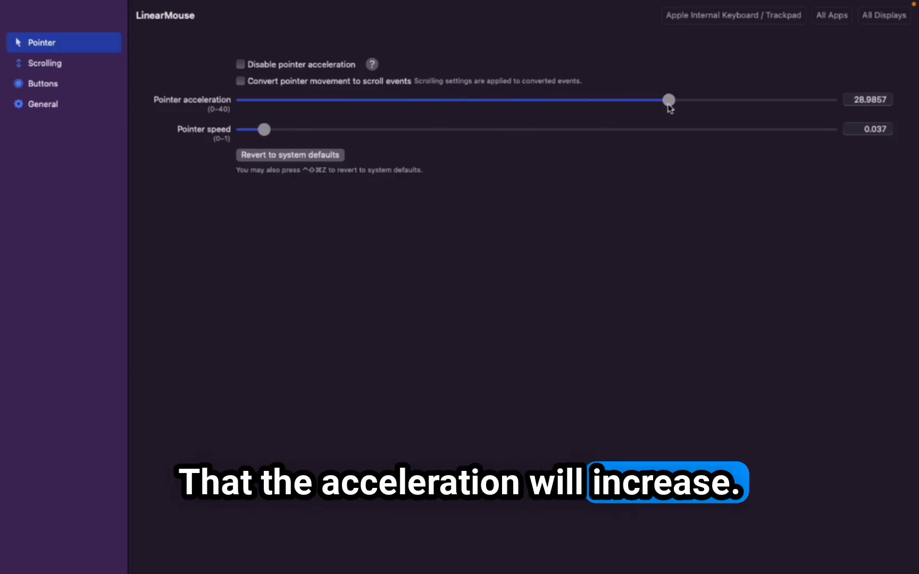
drag(669, 100, 287, 101)
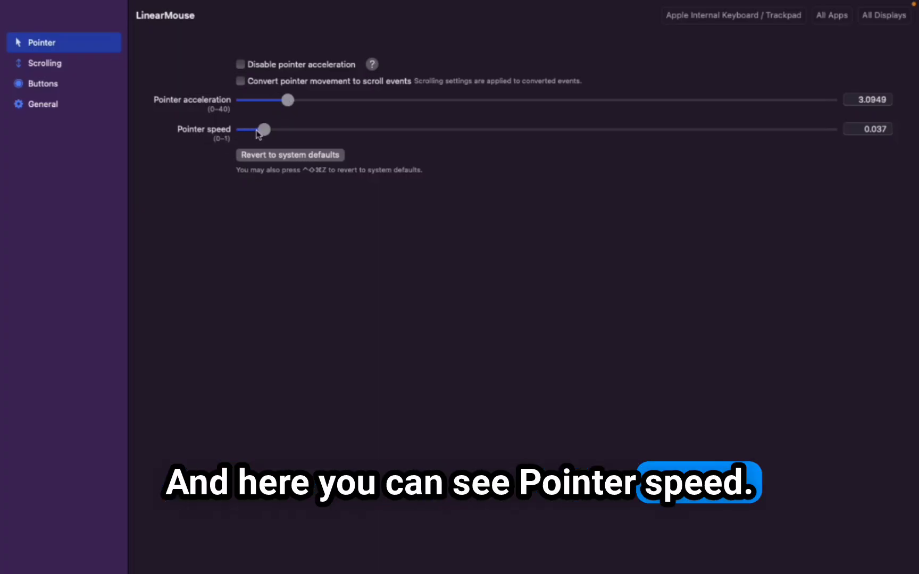
- Try a pointer speed of 0.5453, lower it to about 0.06, and revert the pointer settings to system defaults
drag(263, 129, 563, 143)
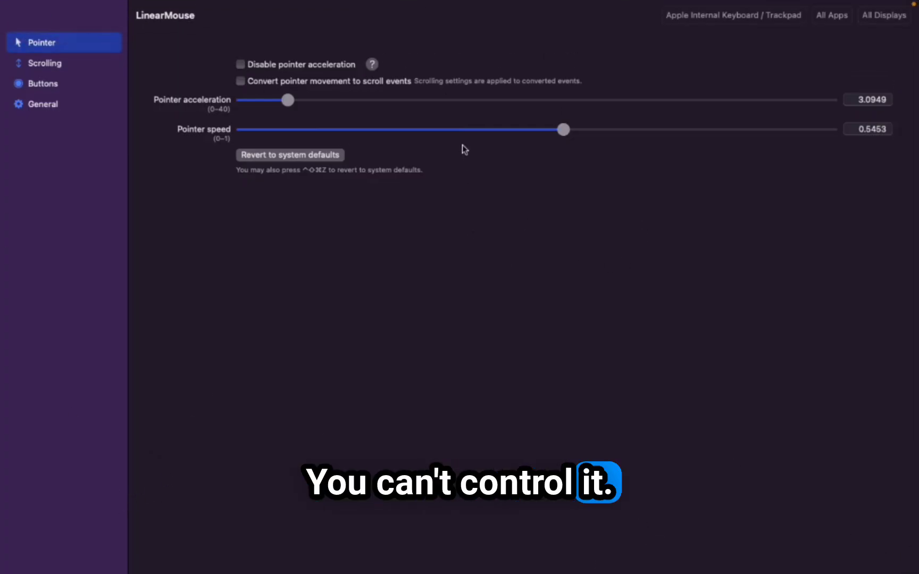
drag(464, 132, 73, 122)
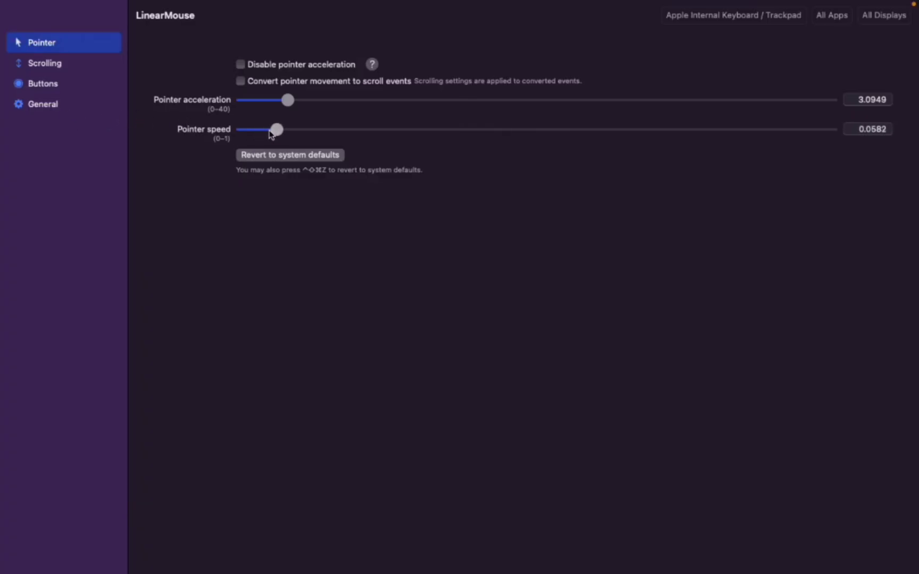
drag(268, 133, 267, 133)
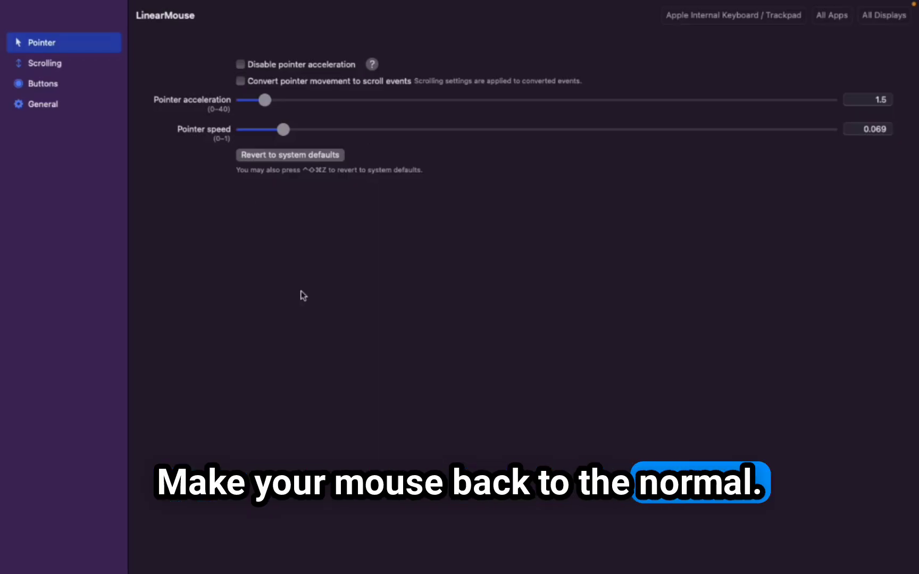
- Open the scrolling settings and look at the horizontal options before returning to the vertical ones
click(65, 62)
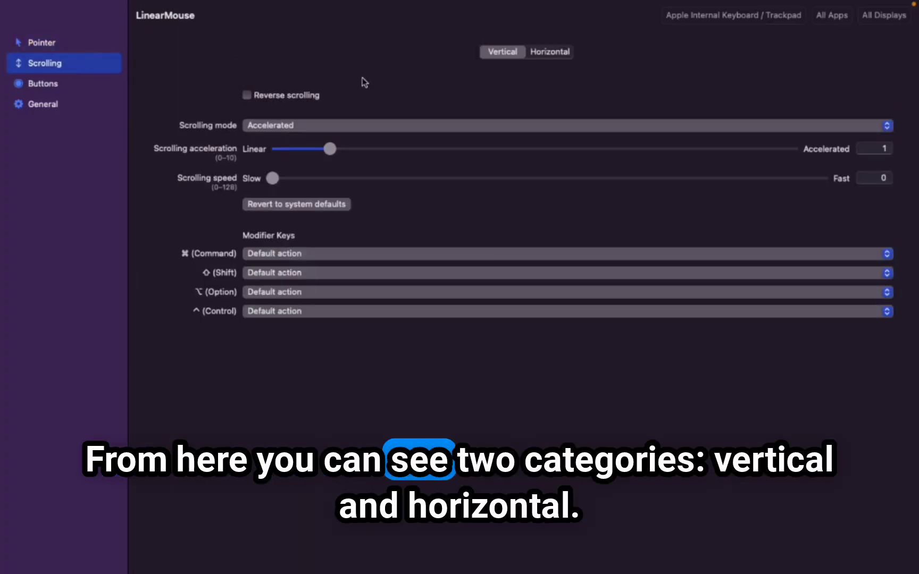
click(535, 56)
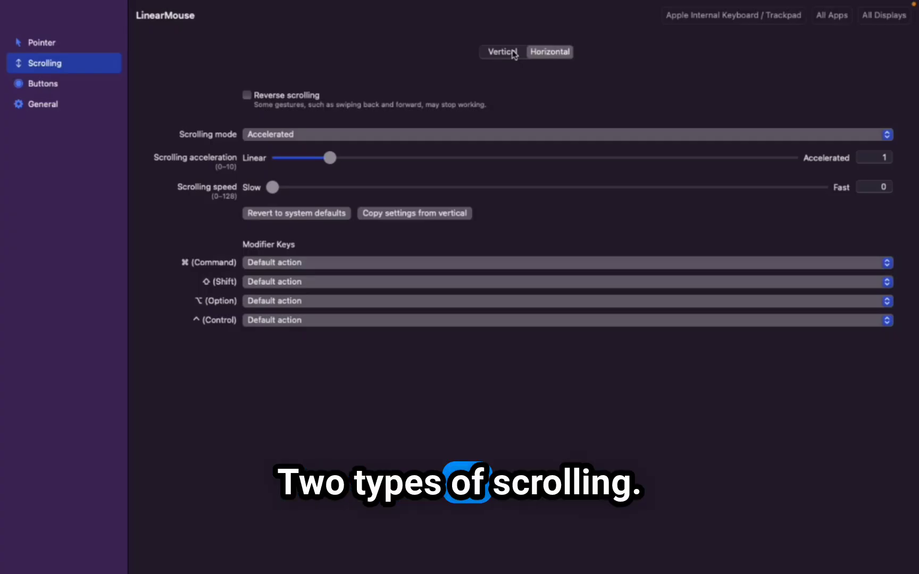
click(513, 54)
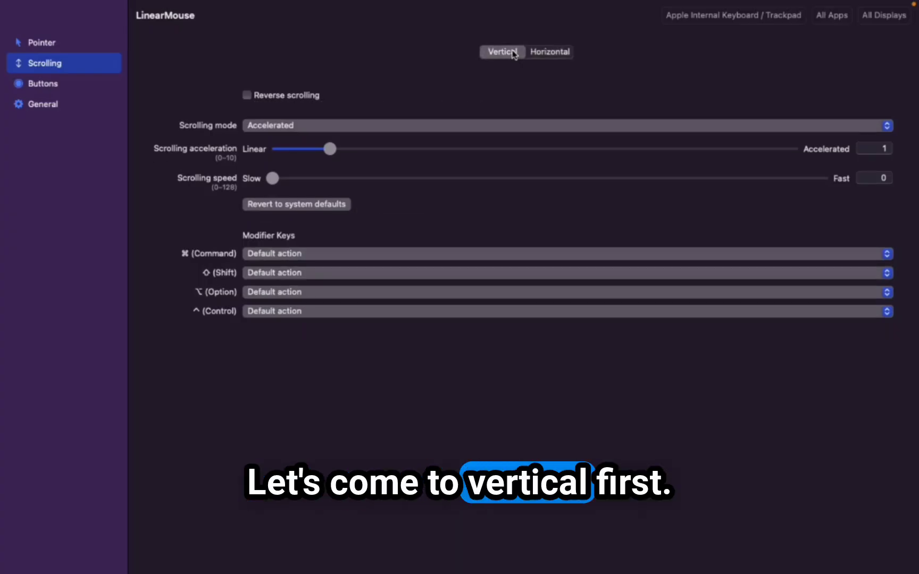
- Try Reverse scrolling for vertical scrolling, turn it off again, and choose Accelerated as the scrolling mode
click(248, 96)
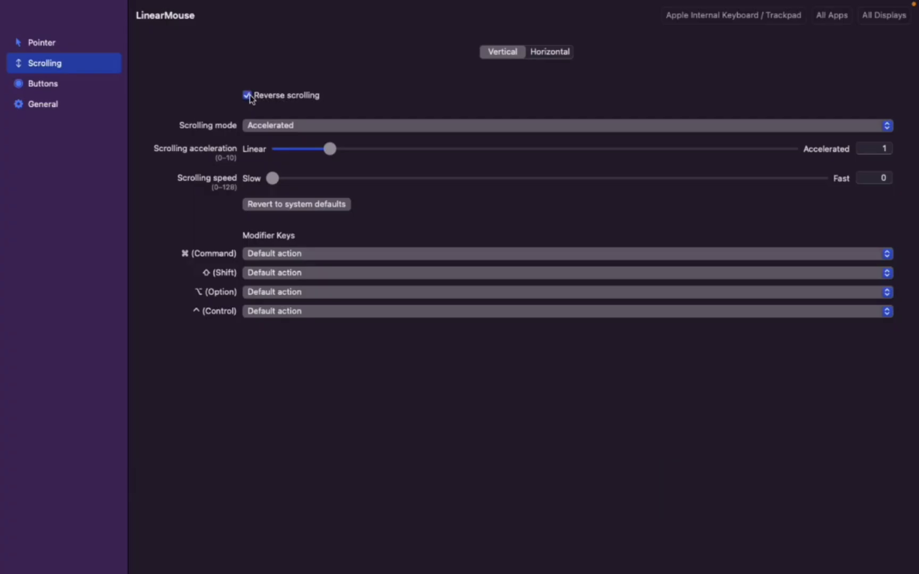
click(249, 96)
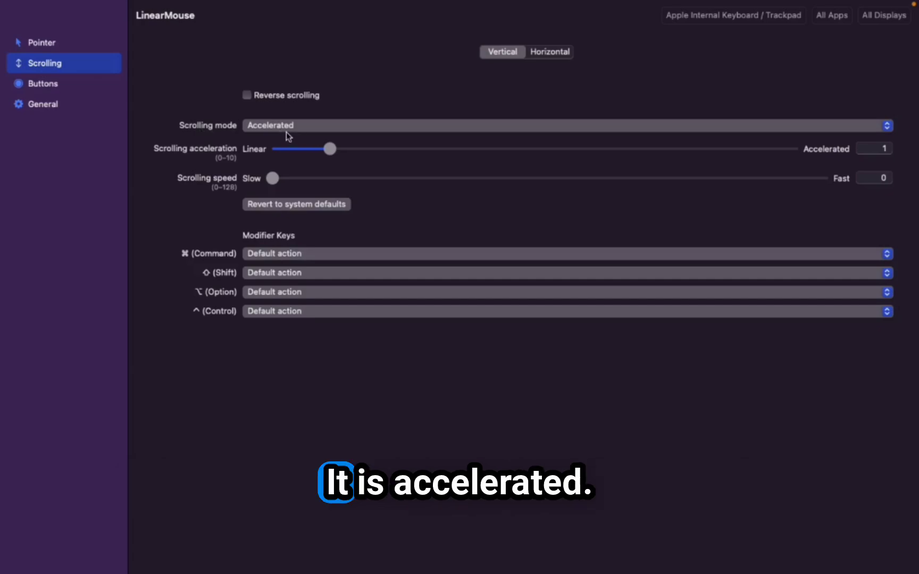
click(694, 126)
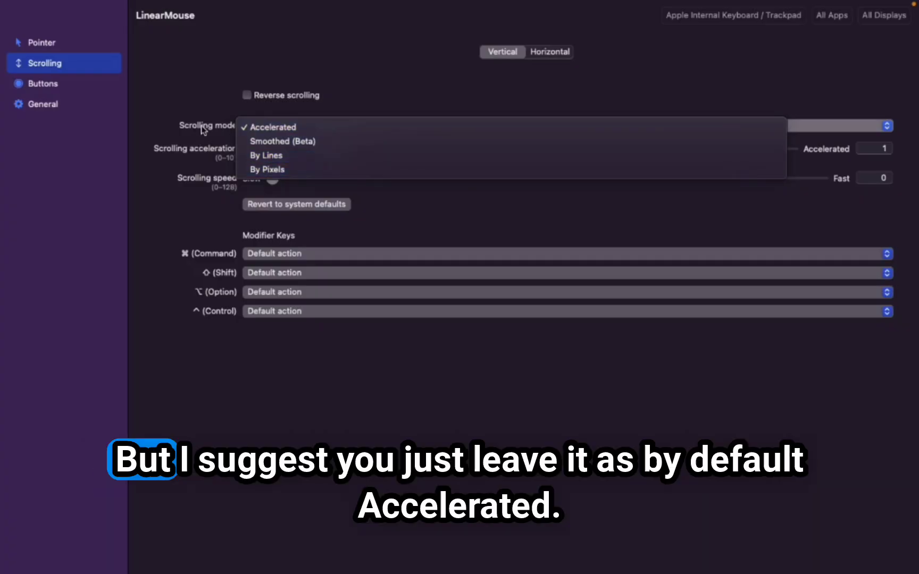
click(287, 128)
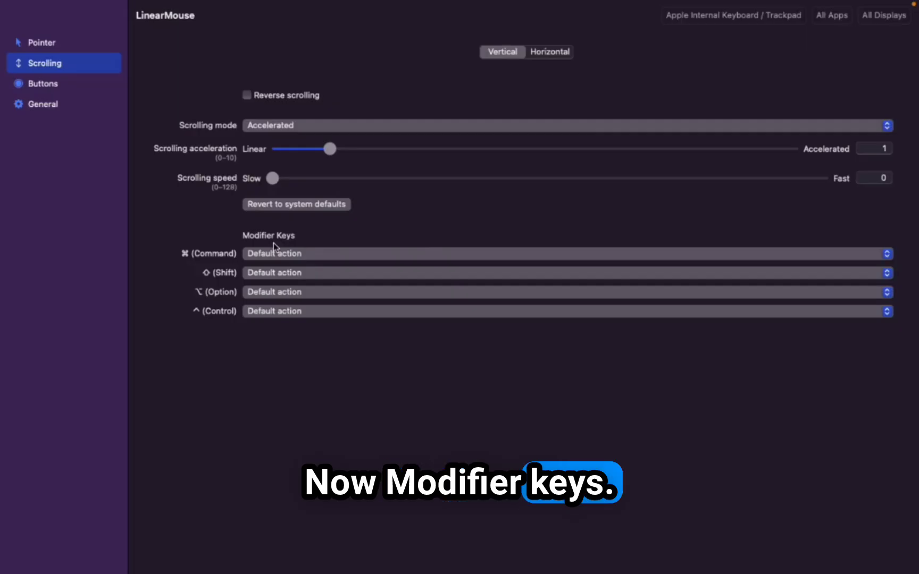
- Review the actions assignable to the Command and Shift modifier keys, and compare the horizontal scrolling page with the vertical one
click(871, 255)
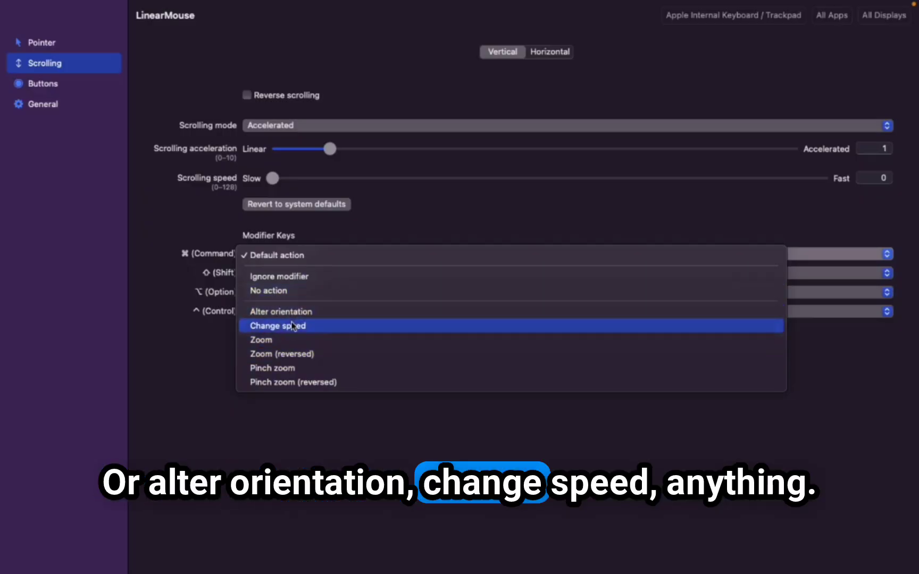
click(199, 330)
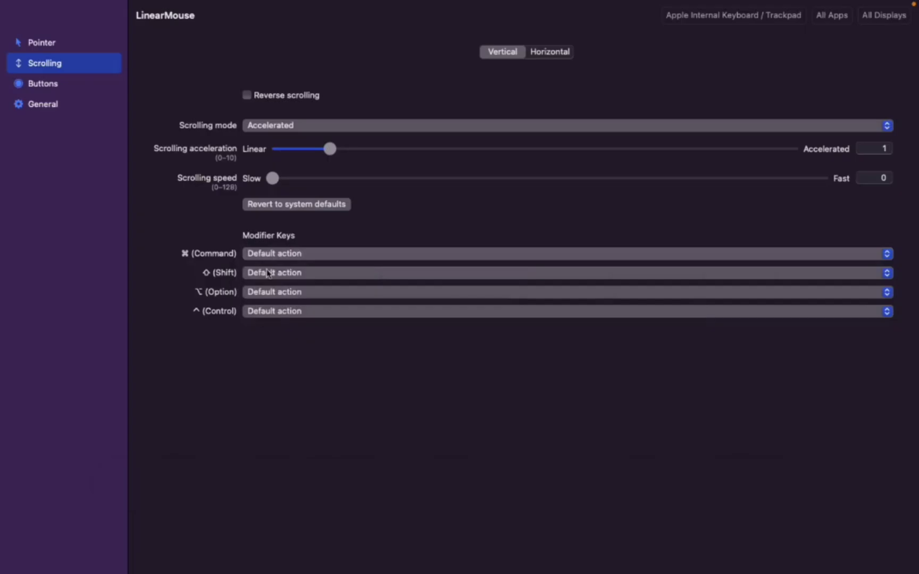
click(303, 269)
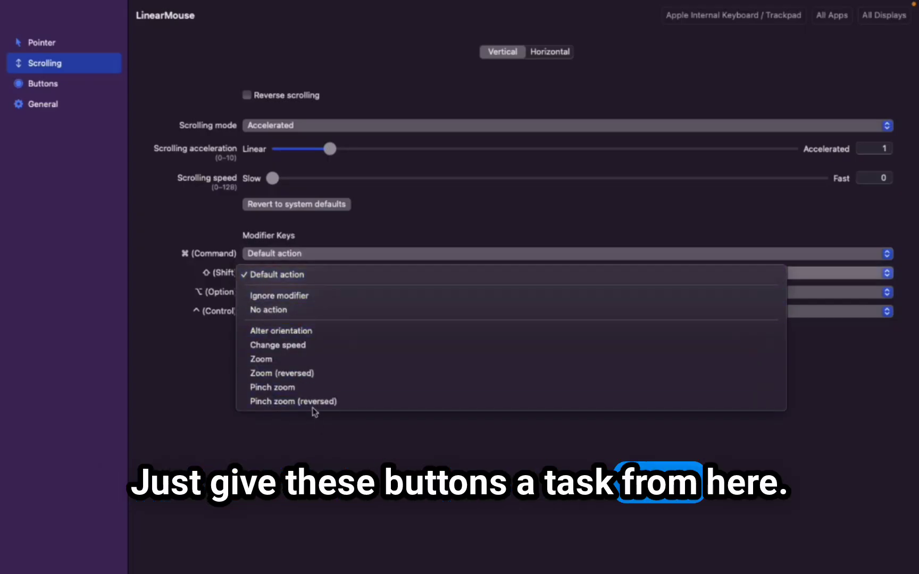
click(108, 329)
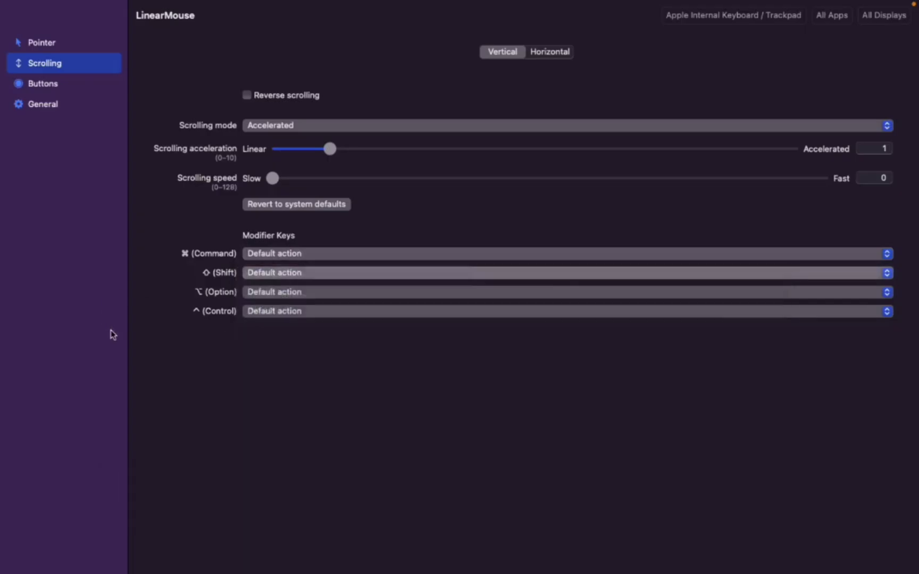
click(555, 56)
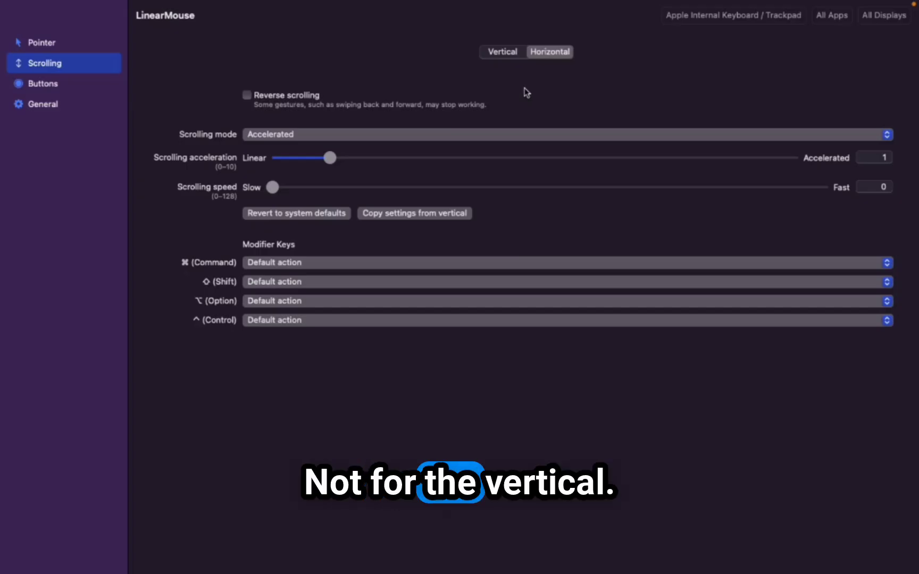
click(508, 54)
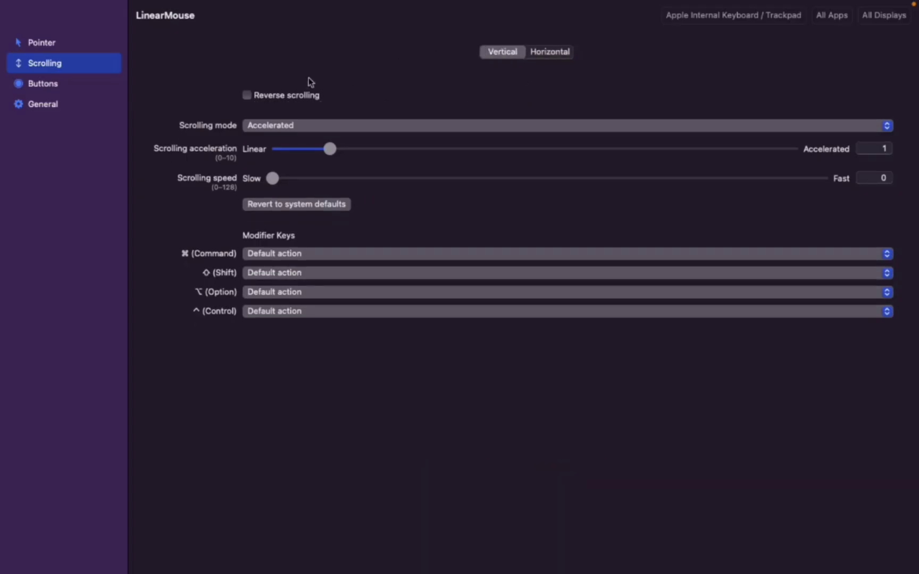
- Review the Buttons settings, open the General settings, and choose Always for Show in menu bar
click(80, 85)
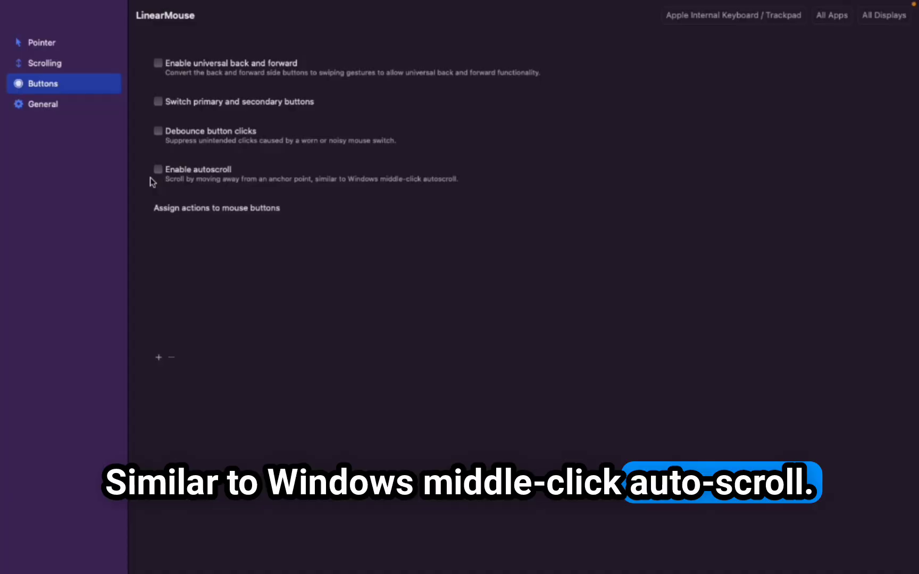
click(72, 108)
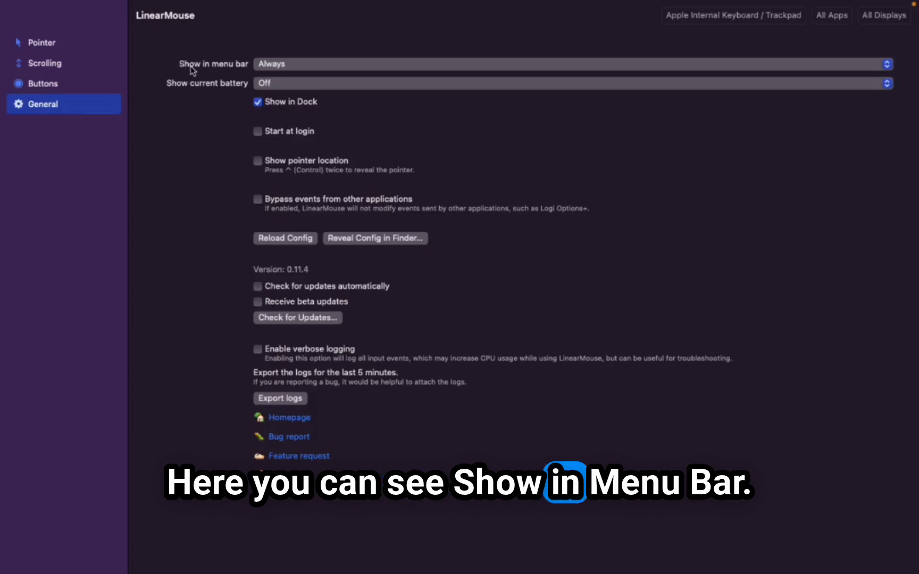
click(526, 69)
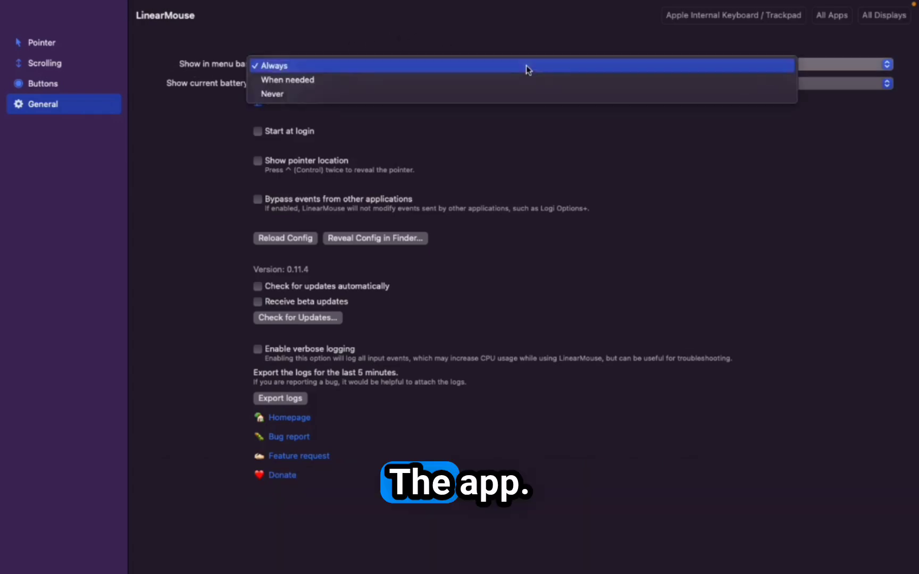
click(272, 64)
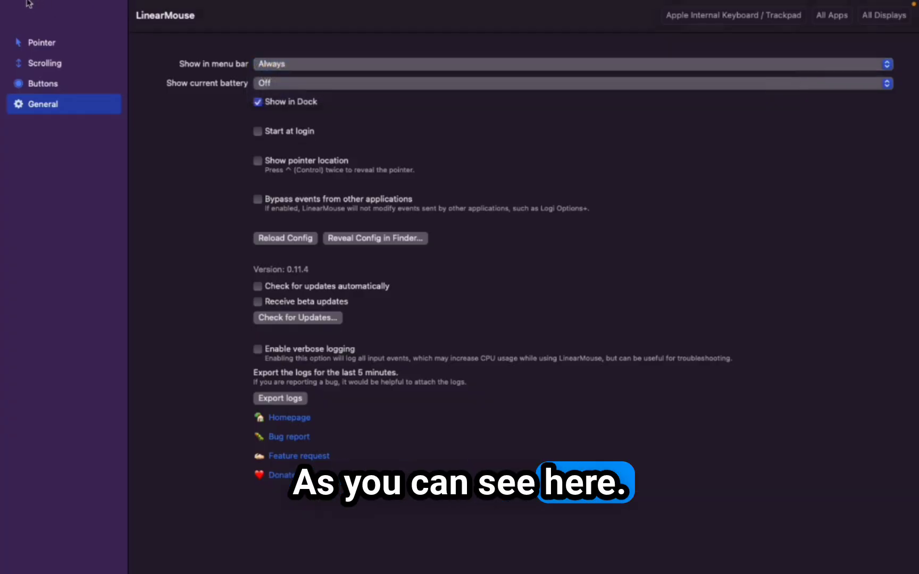
- Exit full screen, examine the menu of LinearMouse's menu bar icon, and close that menu
click(42, 31)
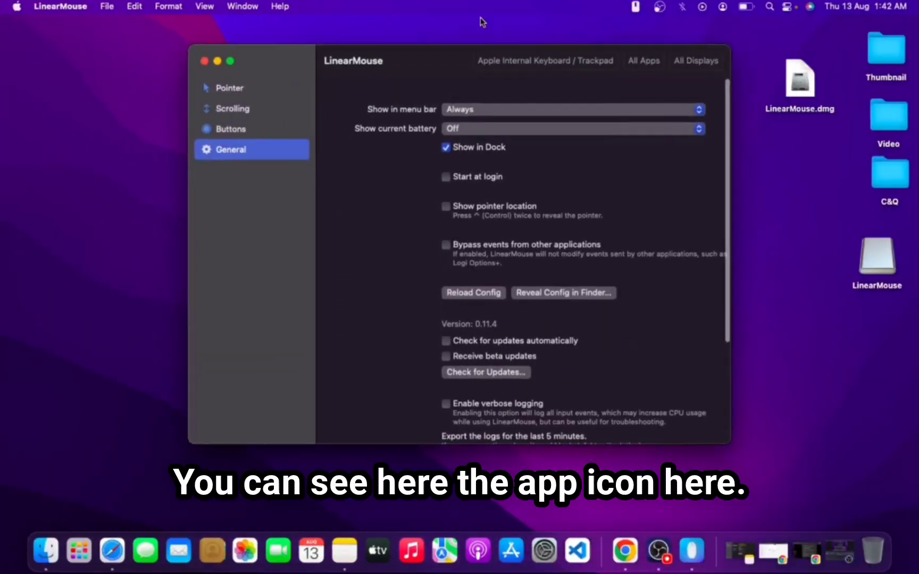
click(635, 7)
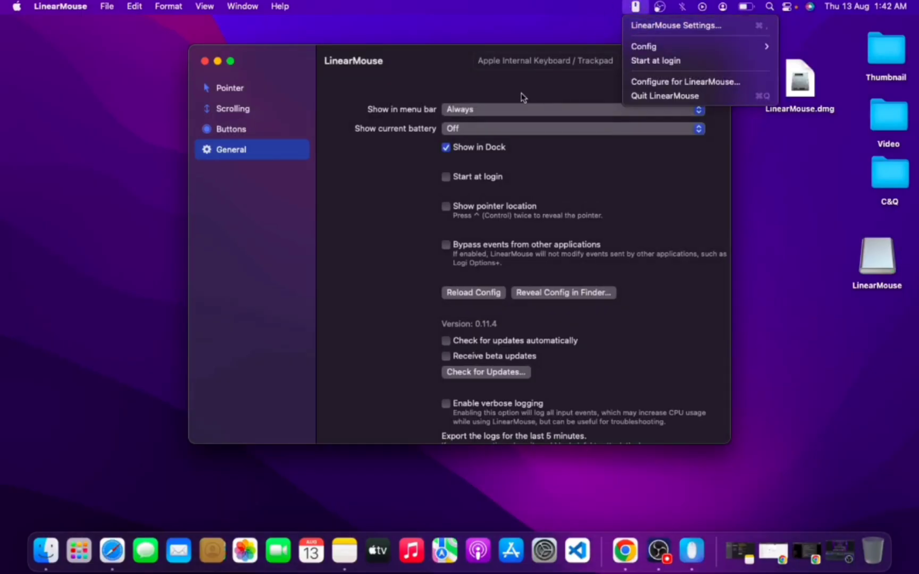
click(493, 111)
- Try Never for Show in menu bar and set it back to Always
click(493, 111)
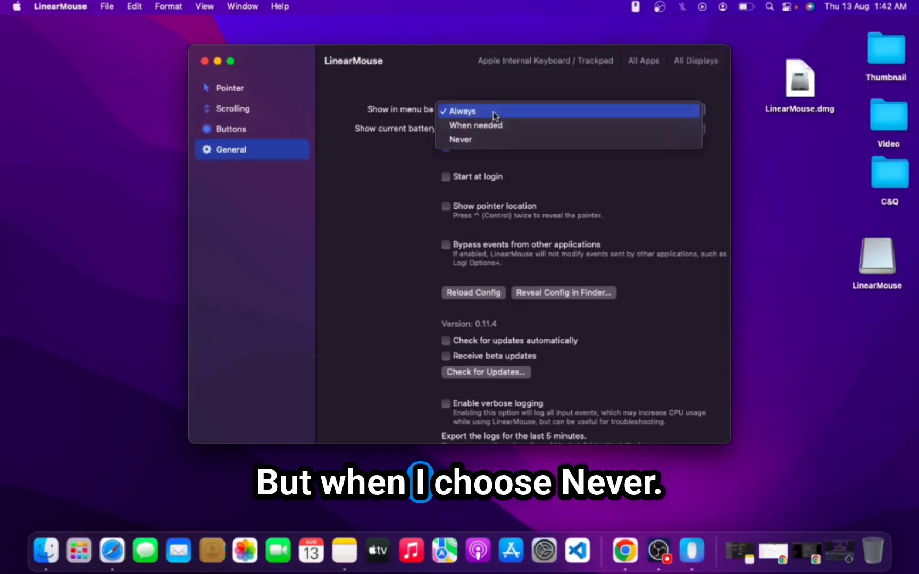
click(477, 138)
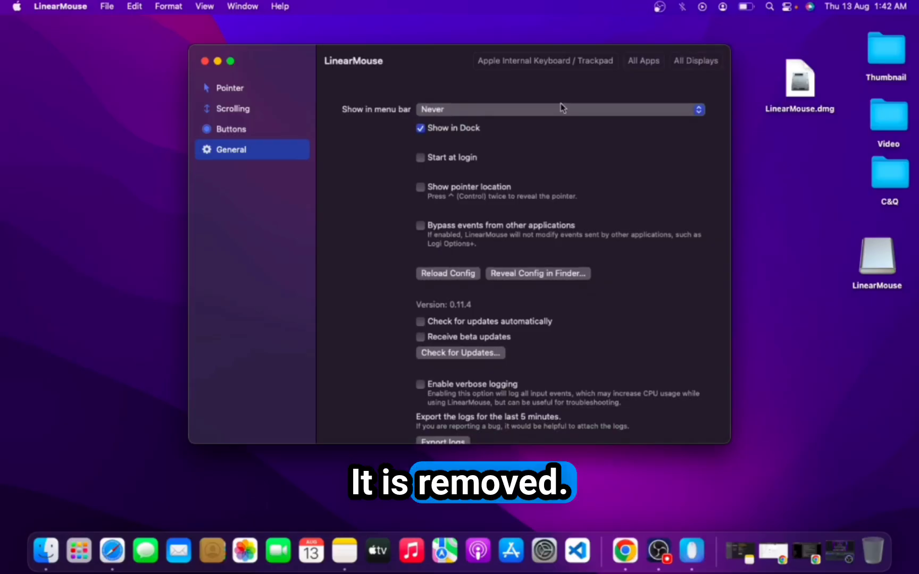
click(524, 109)
click(510, 83)
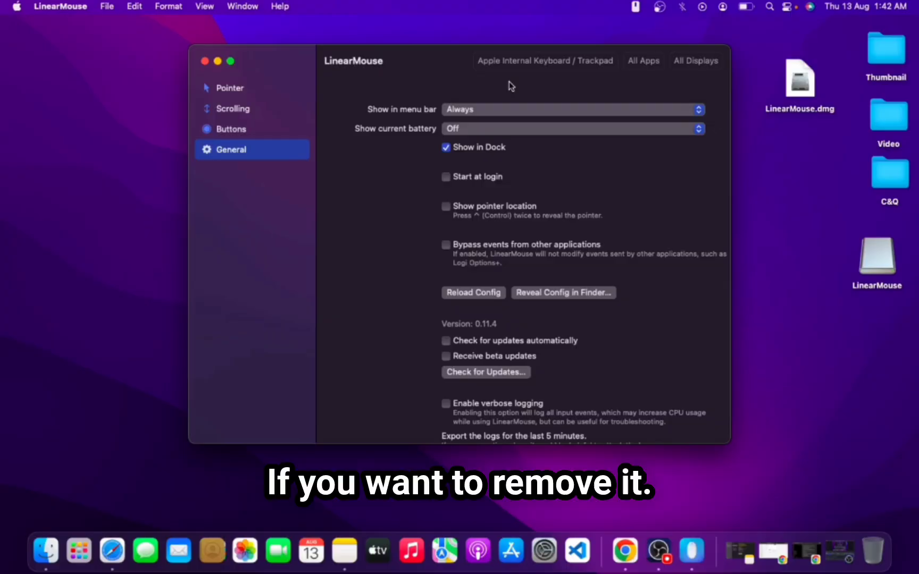
- Review the choices for Show in menu bar and the thresholds for Show current battery without changing either setting
click(534, 110)
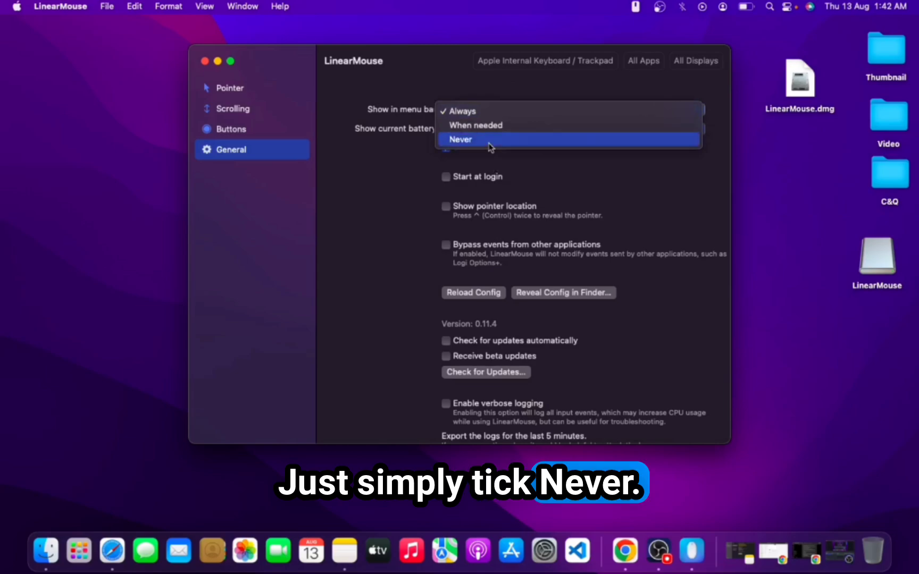
click(391, 151)
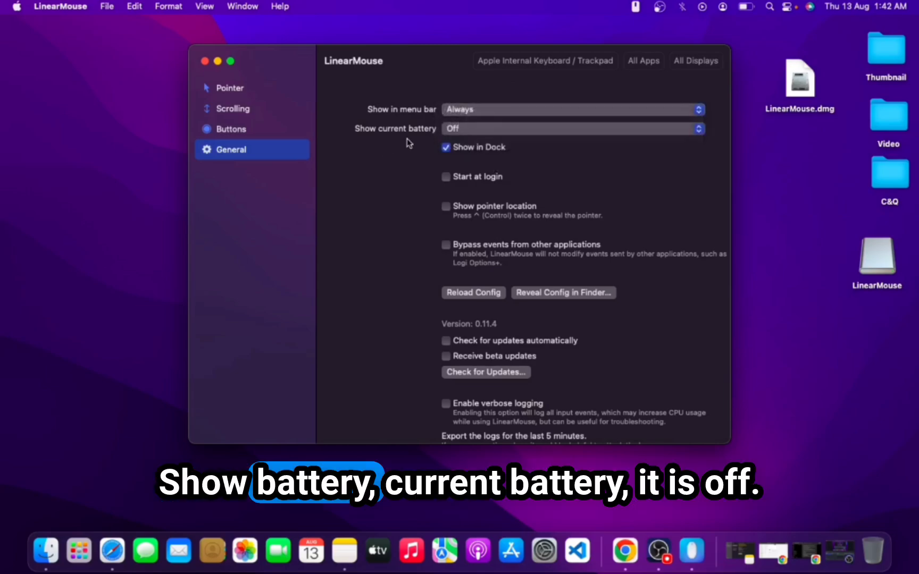
click(541, 134)
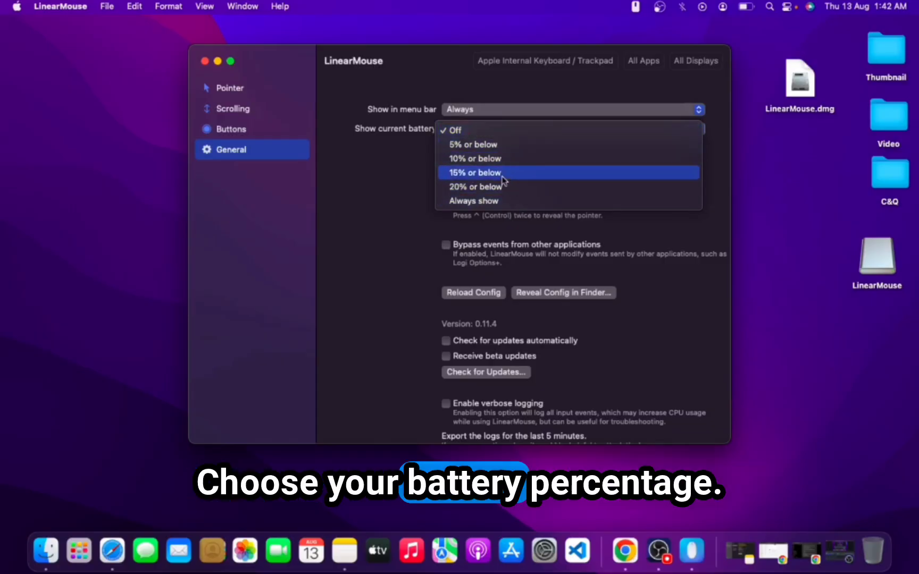
click(400, 183)
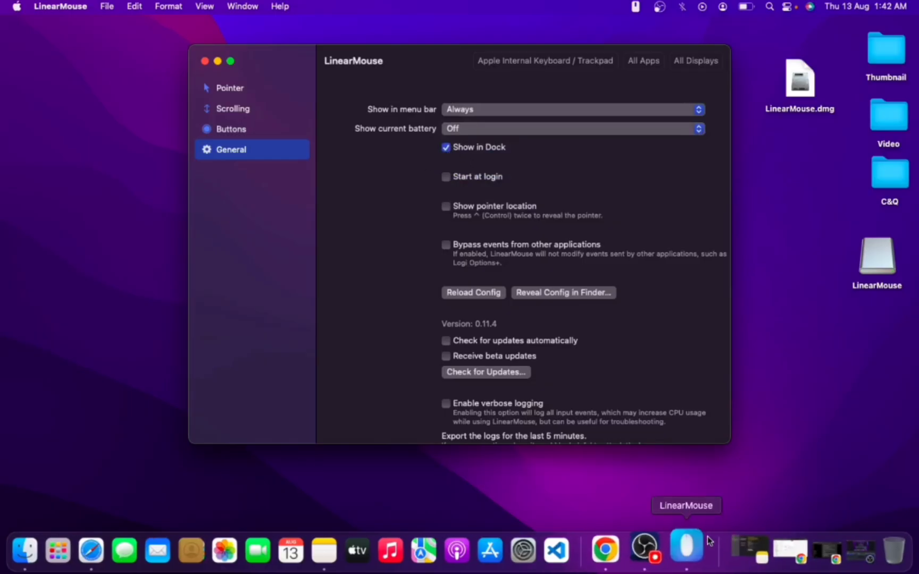
- Try the Show in Dock and Show pointer location options, leaving Show in Dock on and Show pointer location off
click(447, 147)
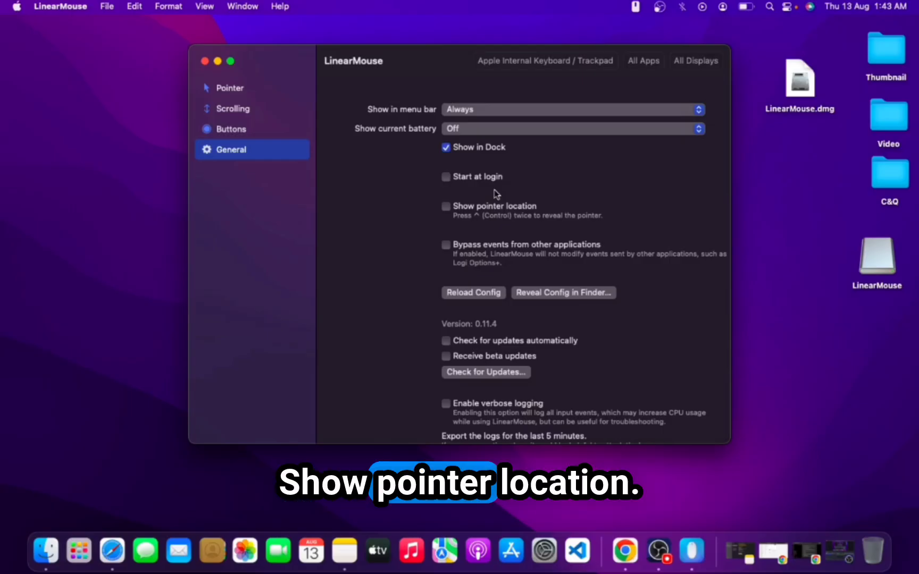
click(446, 207)
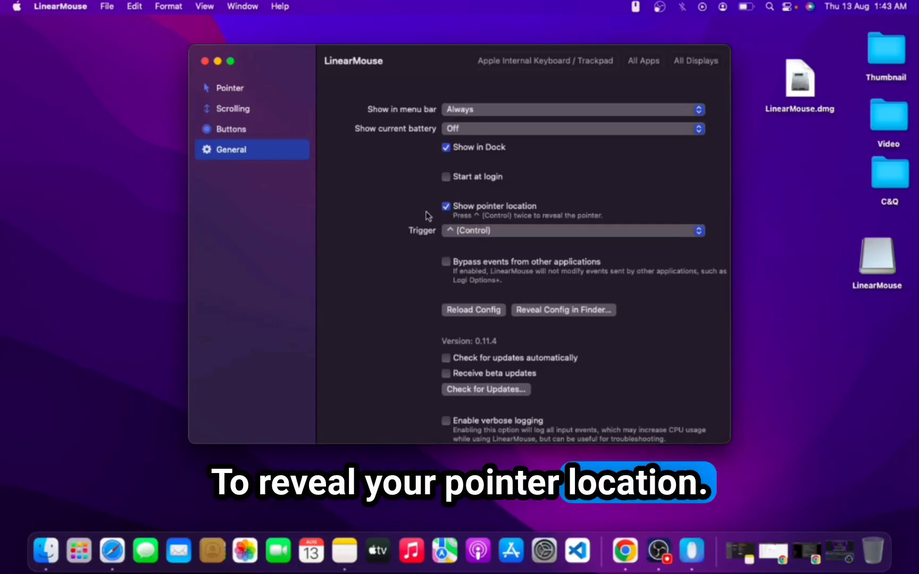
click(446, 206)
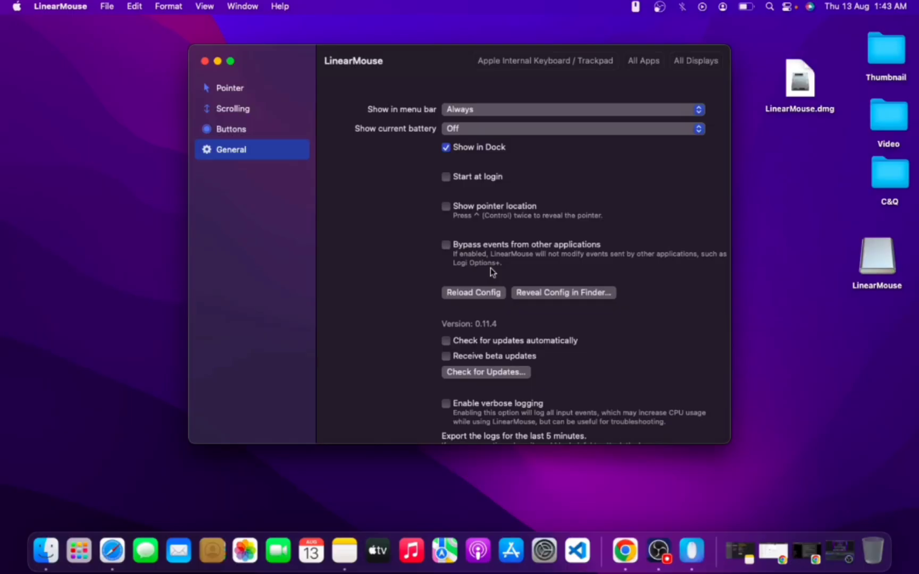
- Look through the rest of the General settings, including the configuration, update, and logging options and the project links
scroll(490, 268, down, 3)
scroll(490, 268, down, 3)
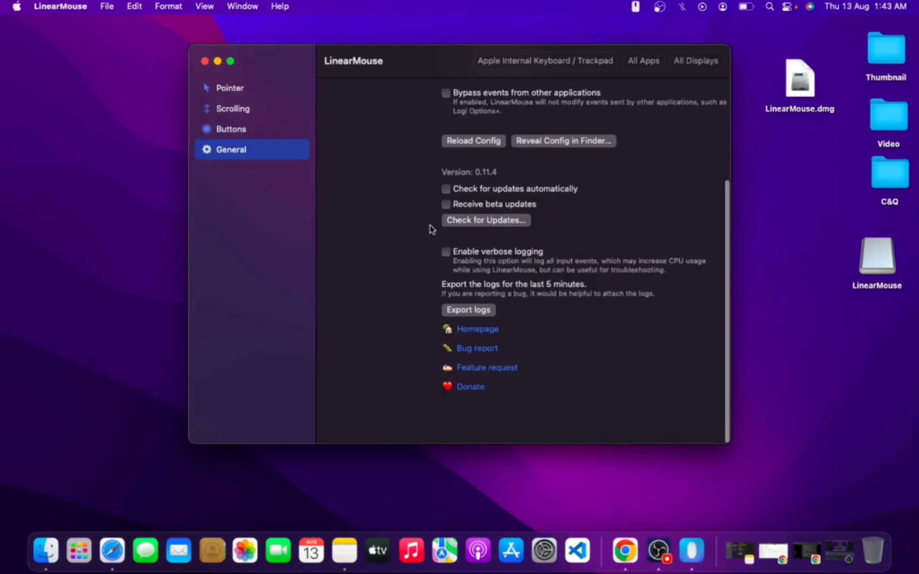
scroll(431, 230, up, 5)
scroll(431, 230, down, 5)
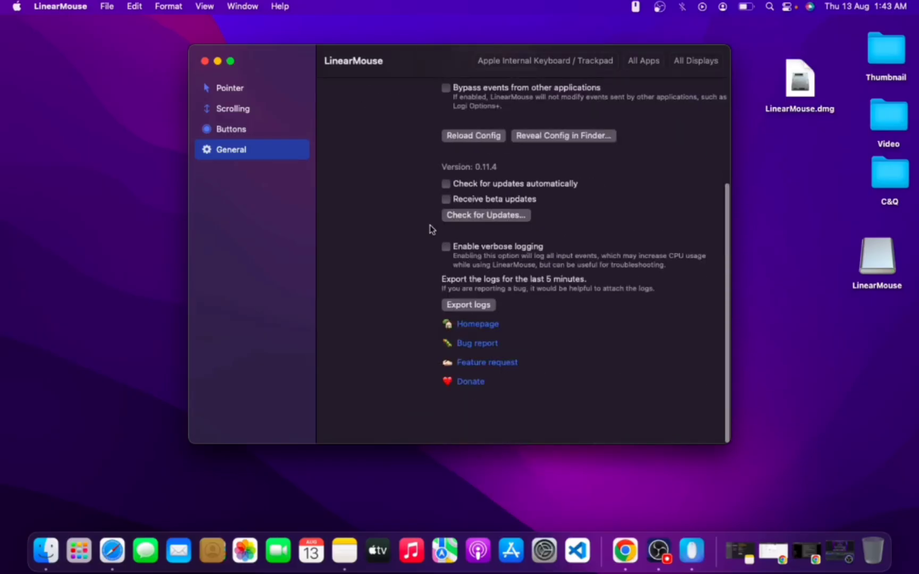
scroll(431, 230, up, 5)
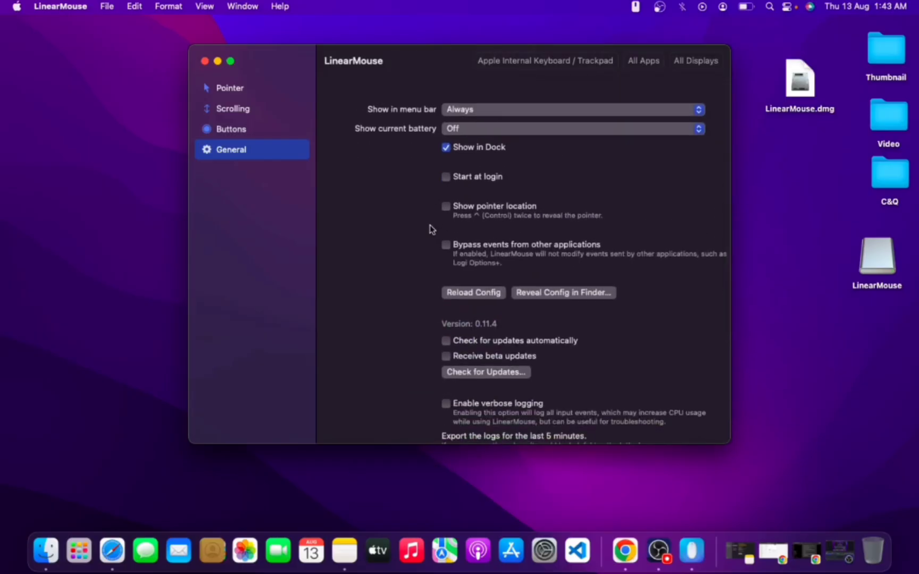
scroll(431, 230, down, 5)
scroll(422, 221, up, 2)
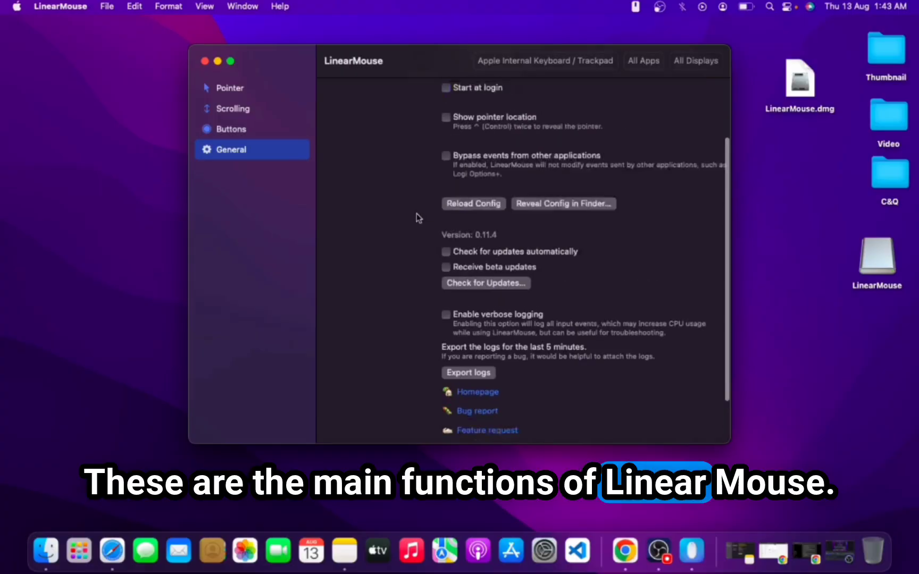
scroll(416, 213, up, 3)
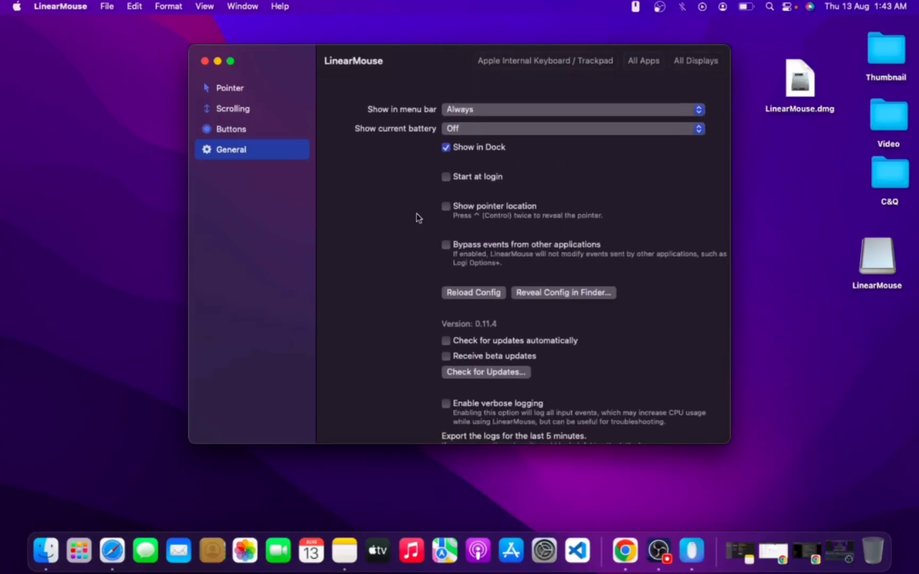